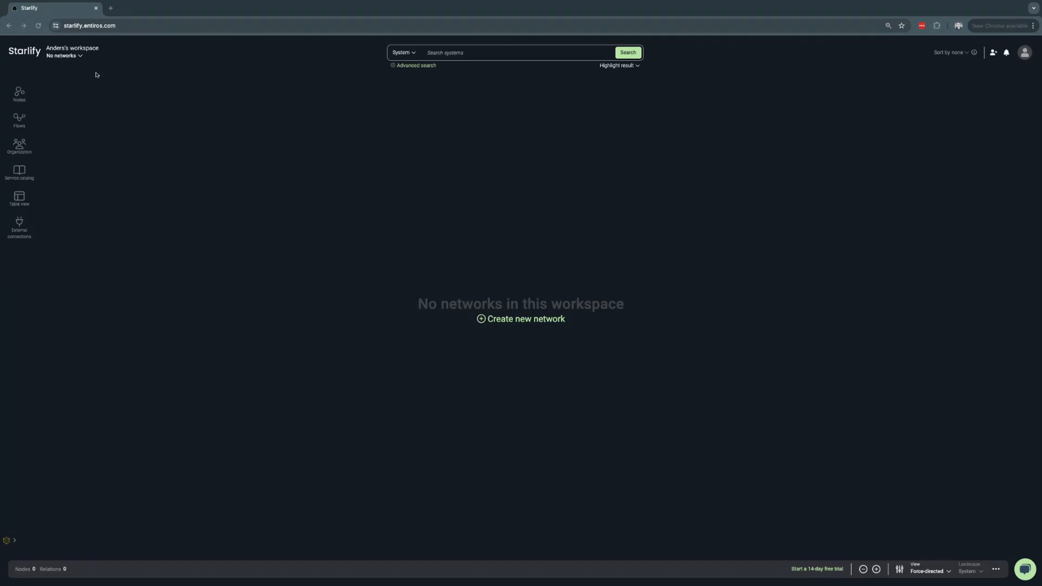
Create a new network named "Network" in the empty workspace and check it in the network list.
left_click(77, 56)
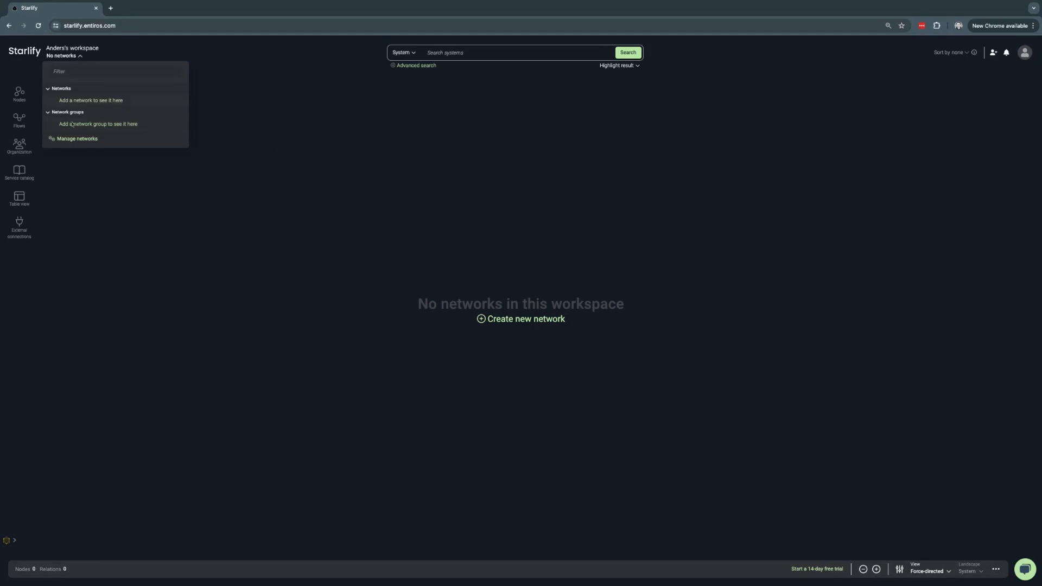
left_click(486, 298)
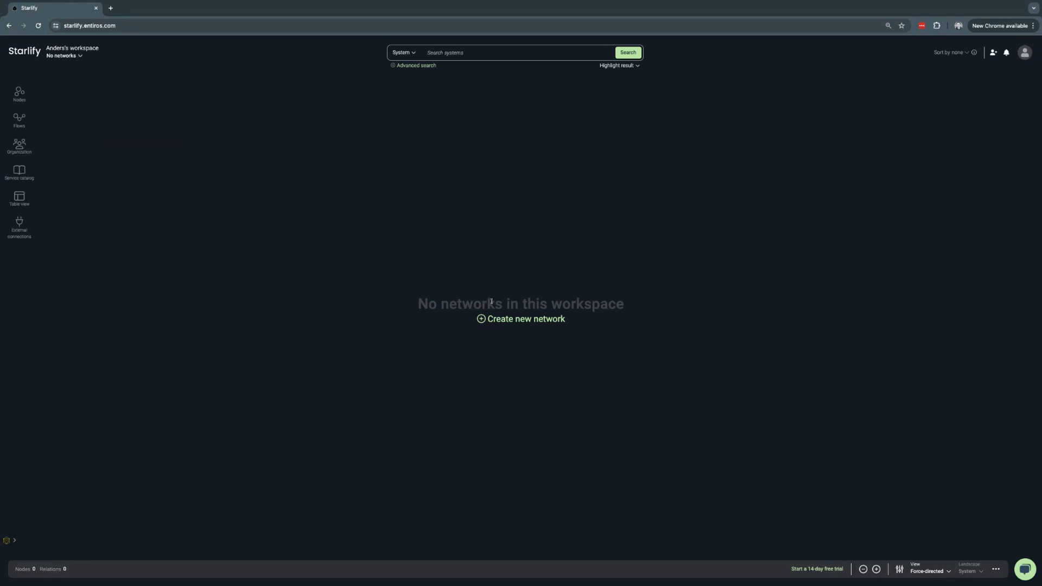
left_click(502, 325)
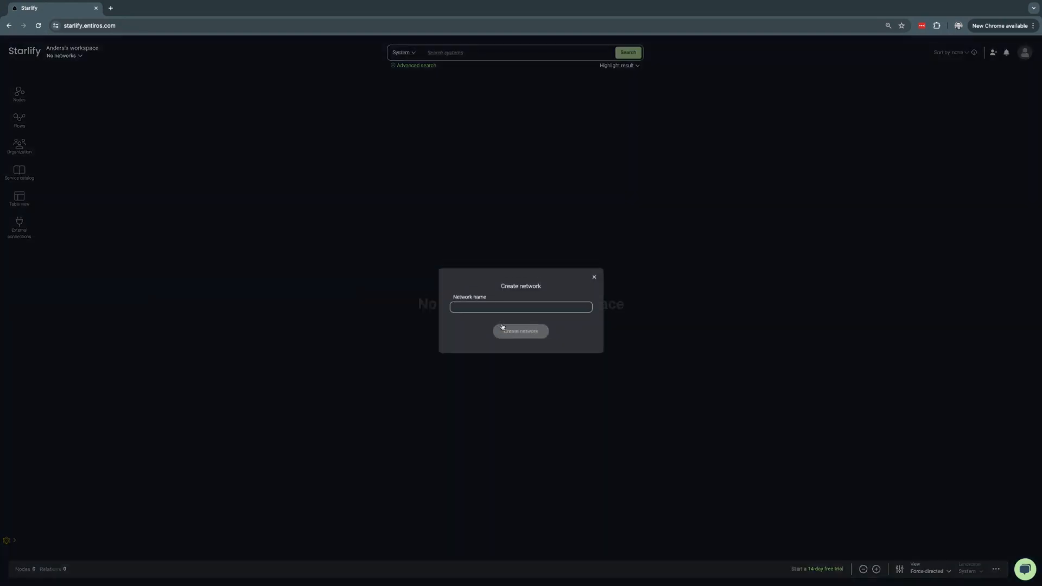
type("Network")
left_click(515, 332)
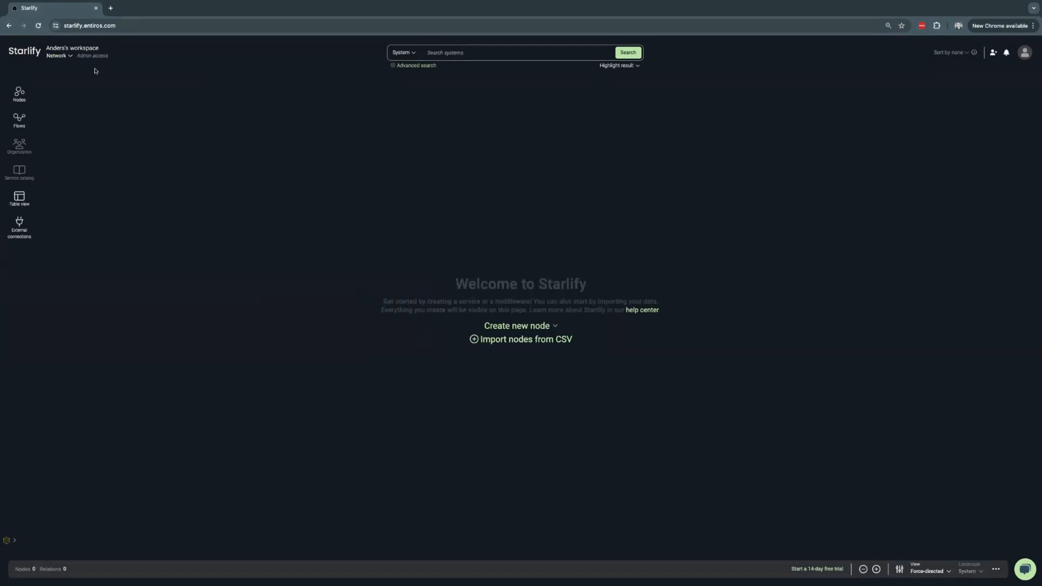
left_click(70, 56)
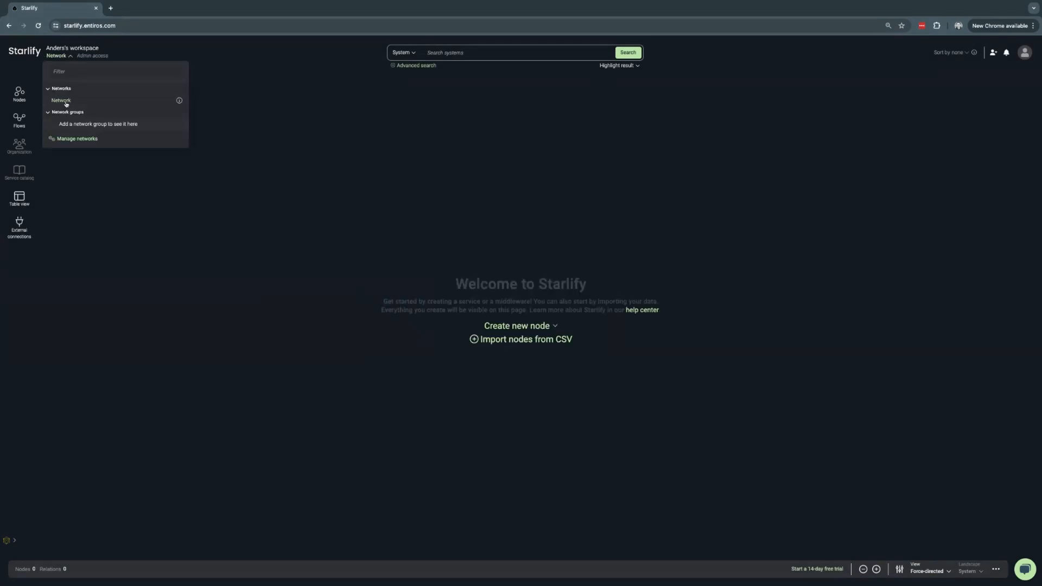
left_click(544, 434)
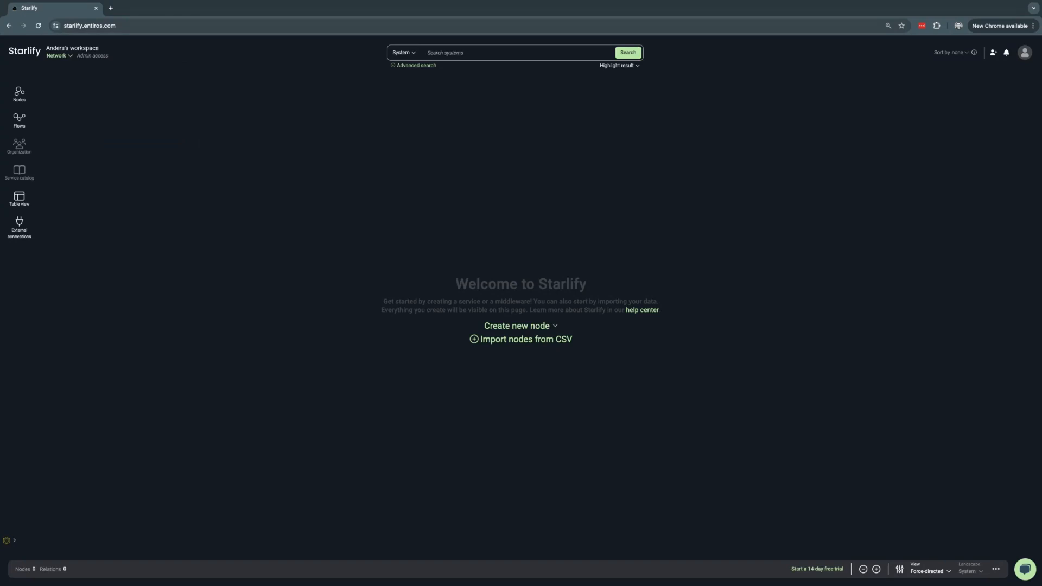
Create two systems named ERP and WMS in the network, and place the WMS node to the left of ERP.
left_click(555, 326)
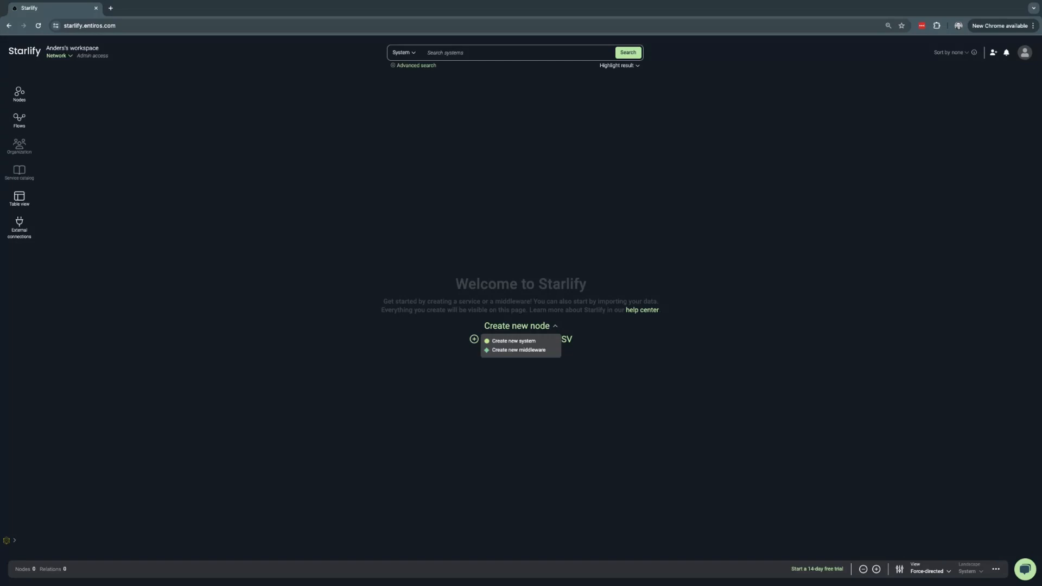
left_click(500, 343)
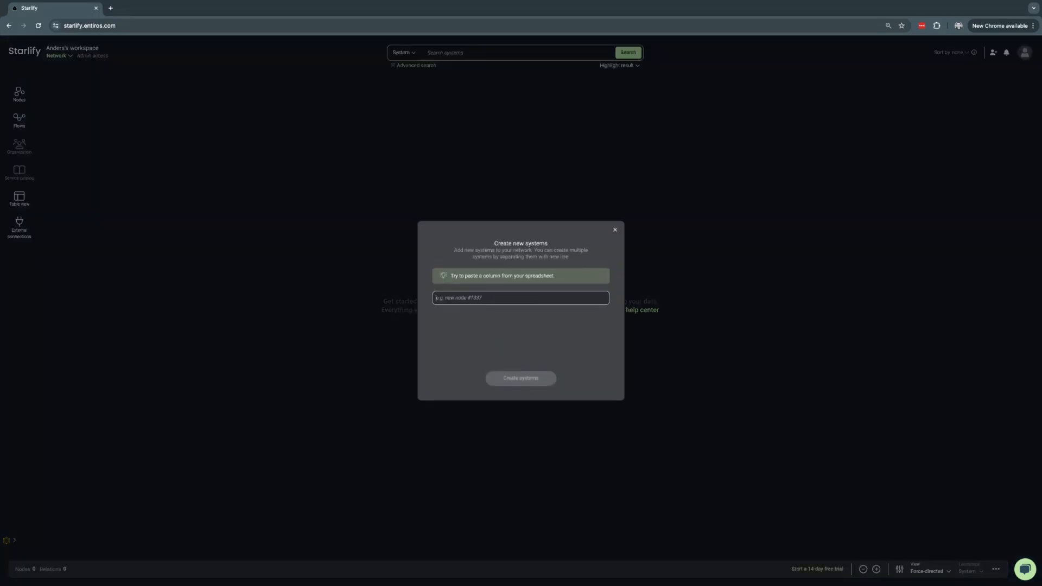
type("ERP")
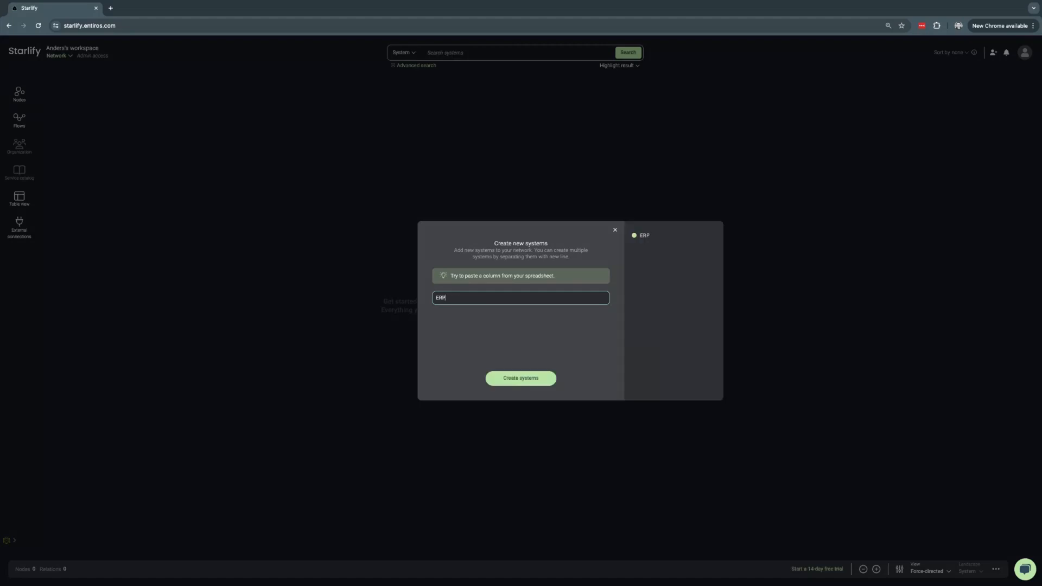
key("Return")
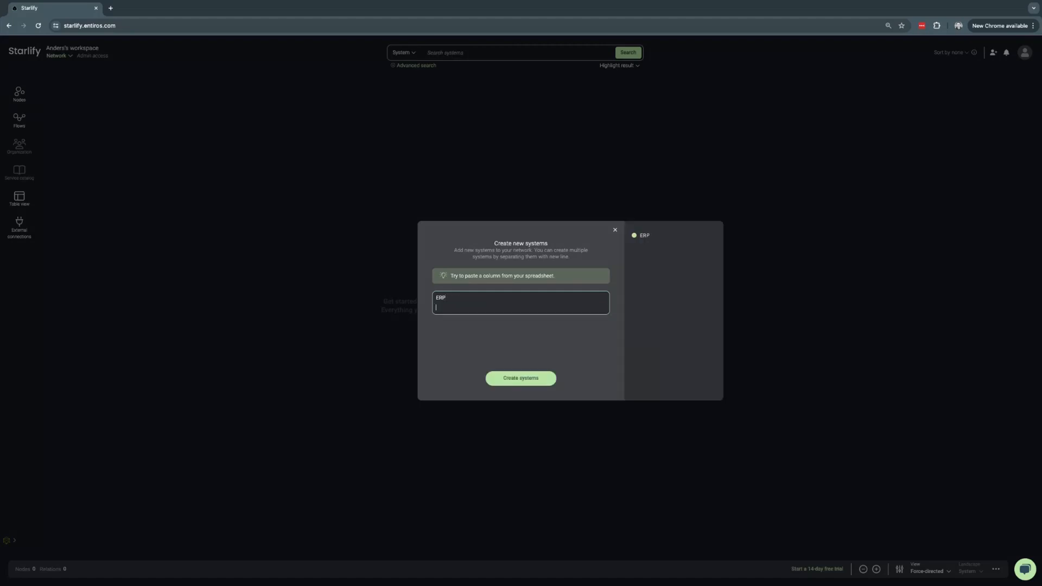
type("WMS")
left_click(513, 380)
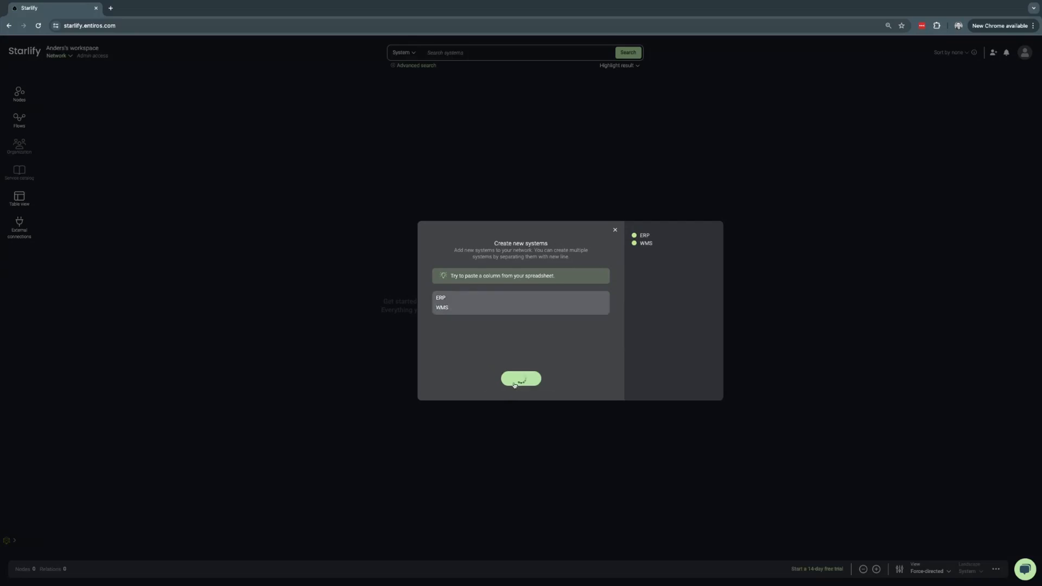
left_click_drag(494, 336, 402, 305)
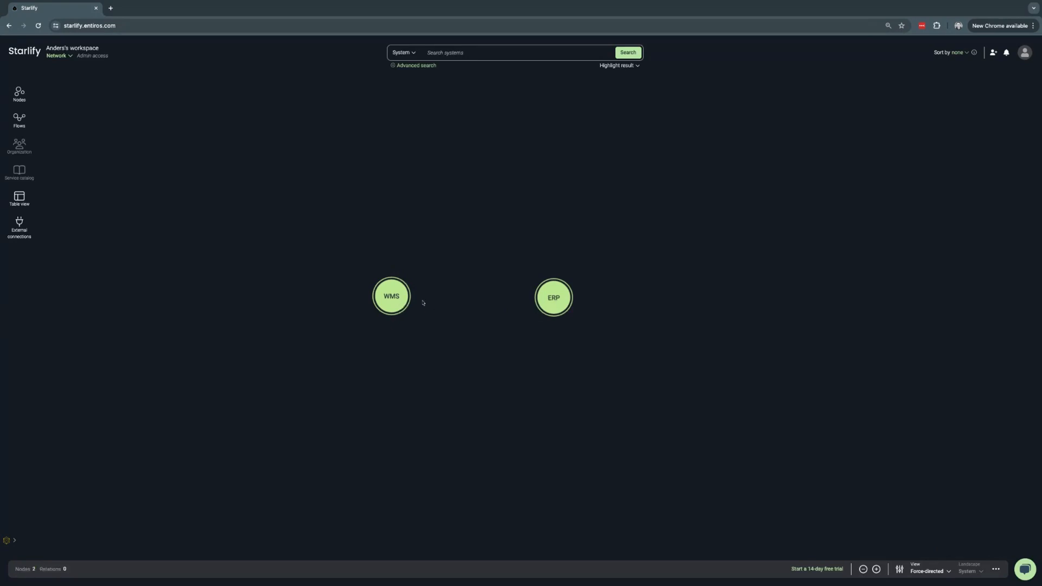
Create two services under the WMS system, named WMS Create Pick List API and WMS Update Article API.
right_click(391, 300)
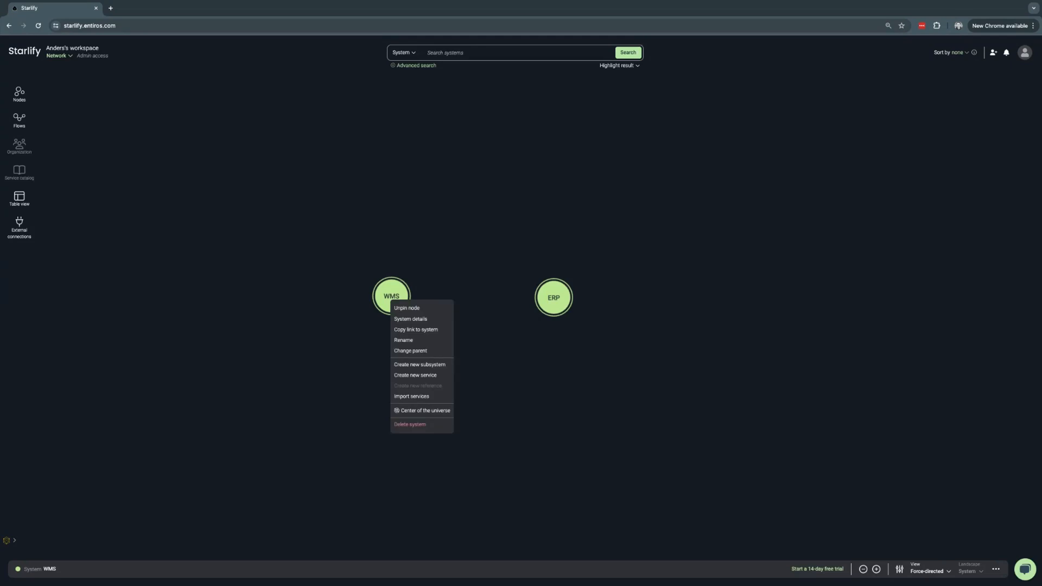
left_click(416, 375)
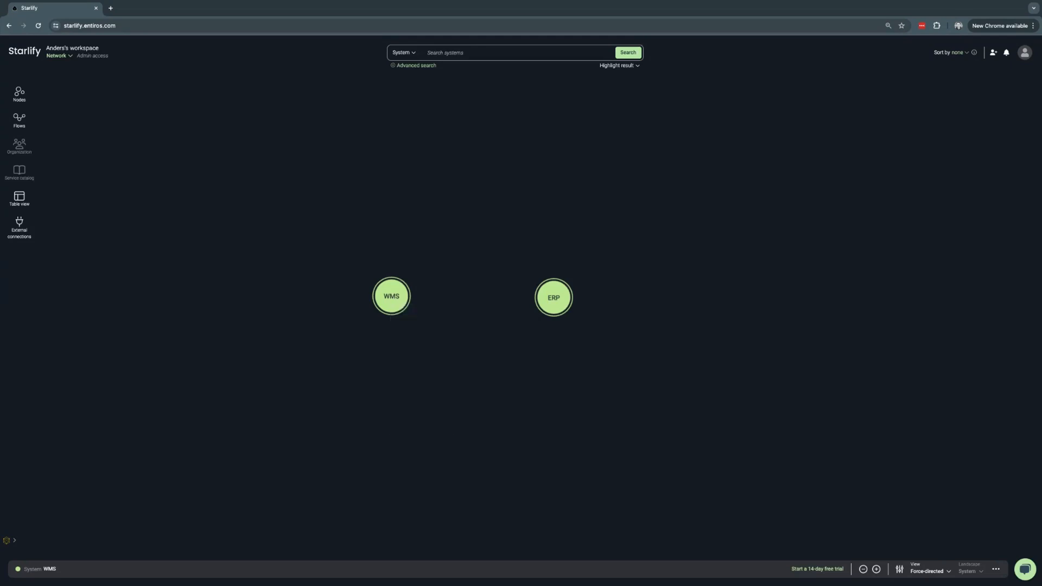
right_click(390, 301)
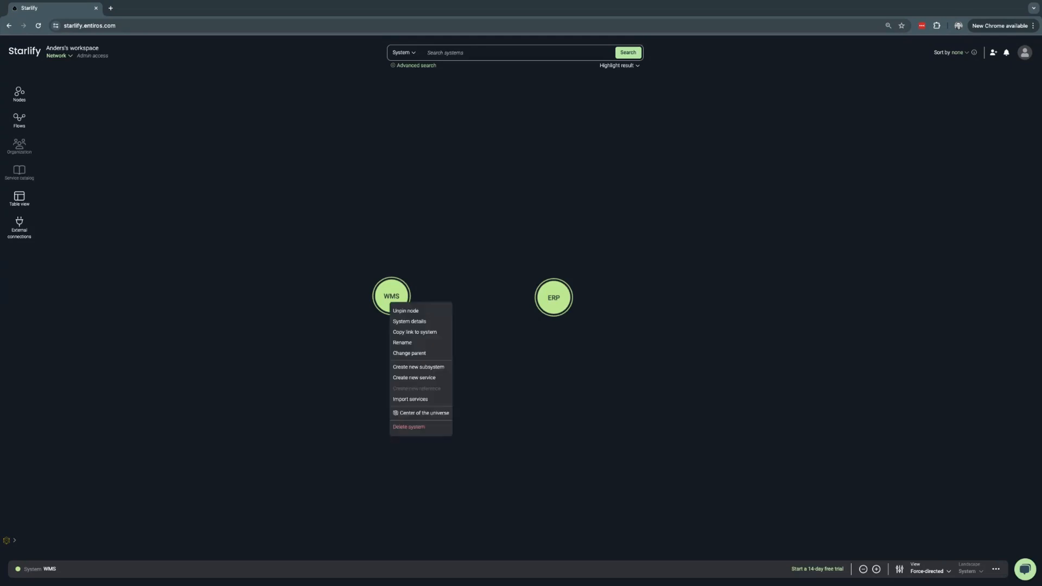
left_click(387, 302)
right_click(387, 302)
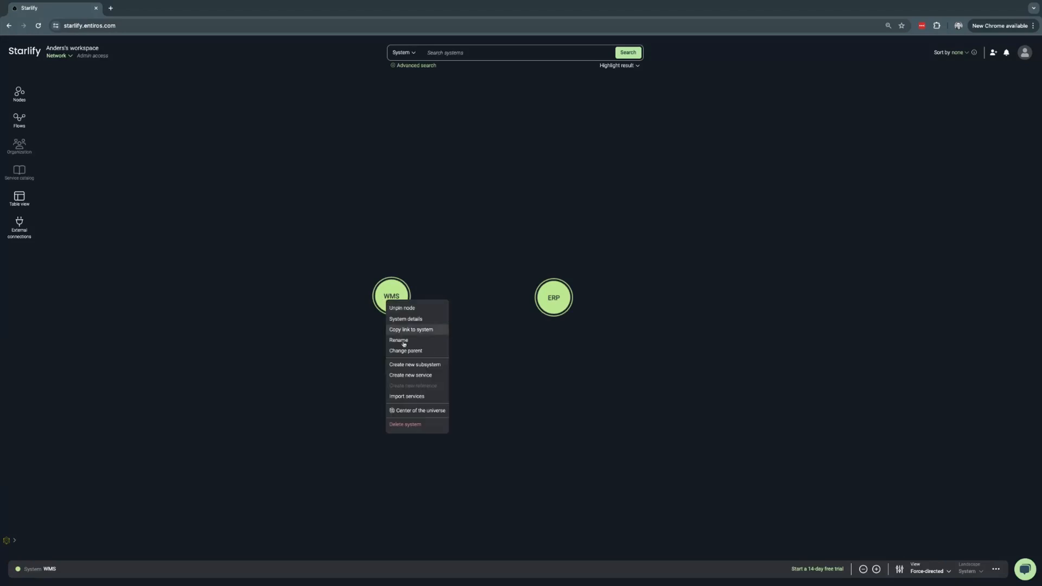
left_click(412, 376)
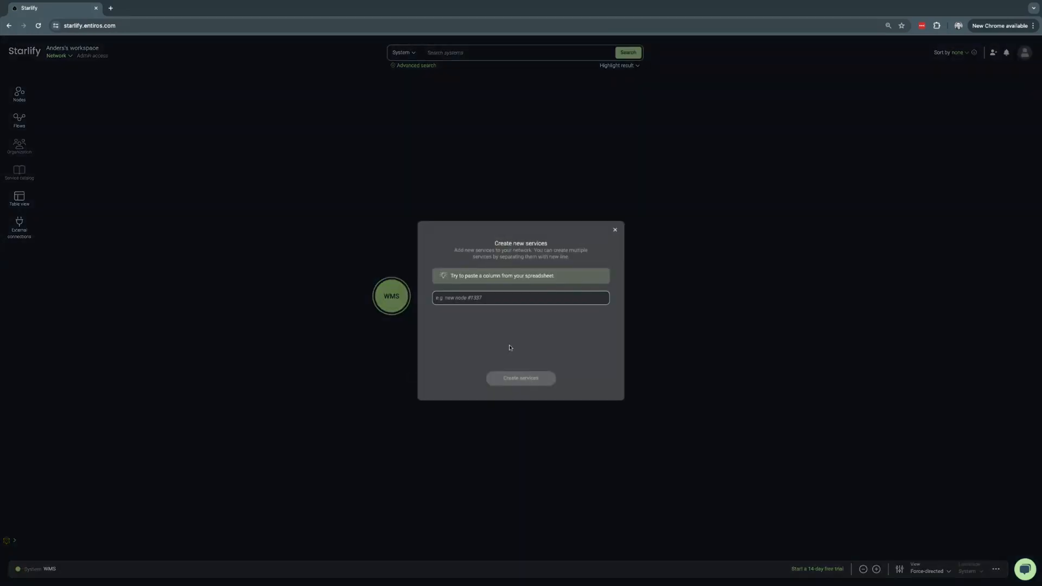
type("WMS")
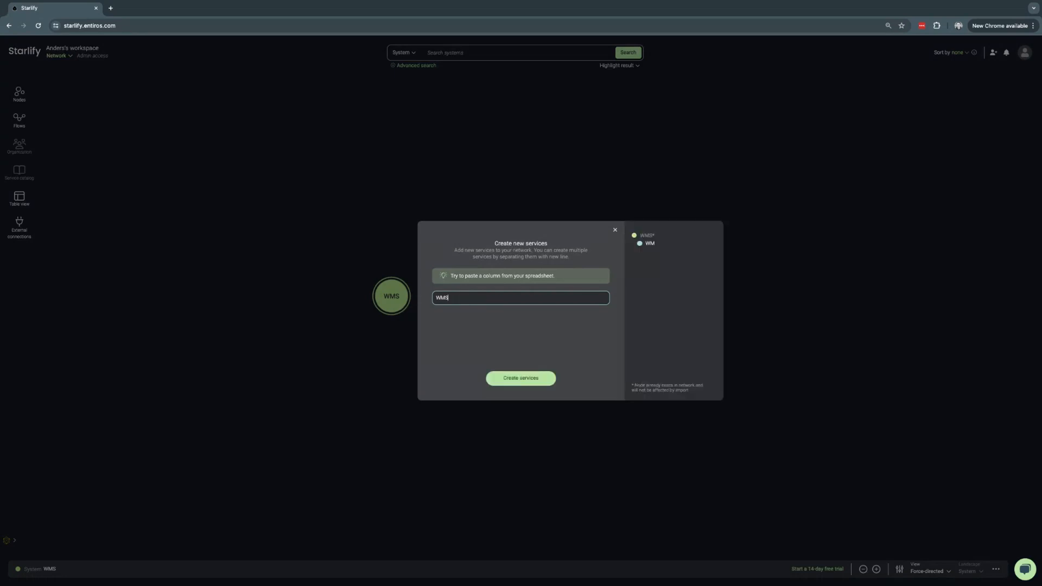
type(" Create Pick List")
key("Return")
type("WMS")
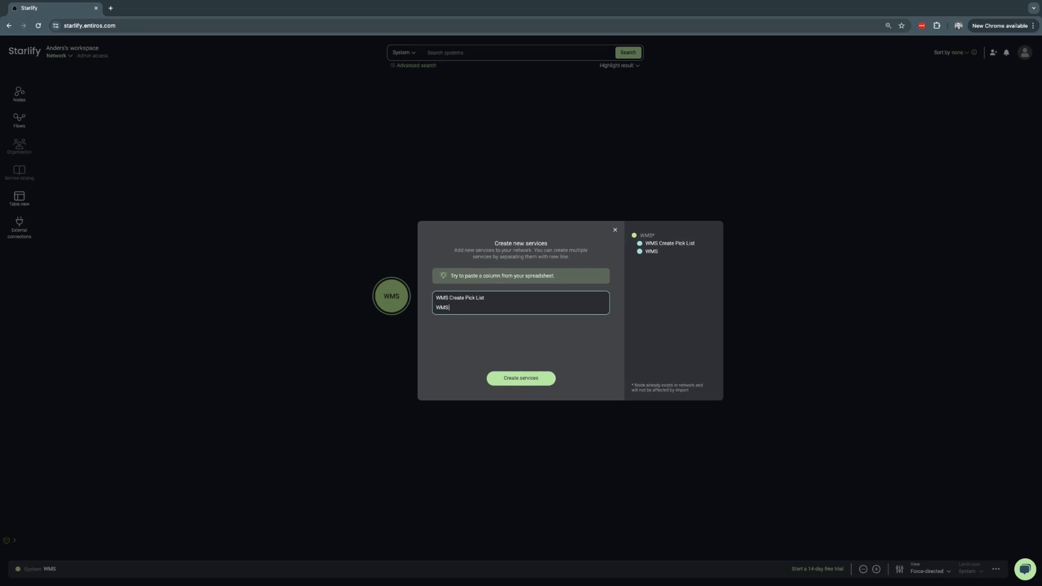
type(" Update Article  API")
left_click(491, 298)
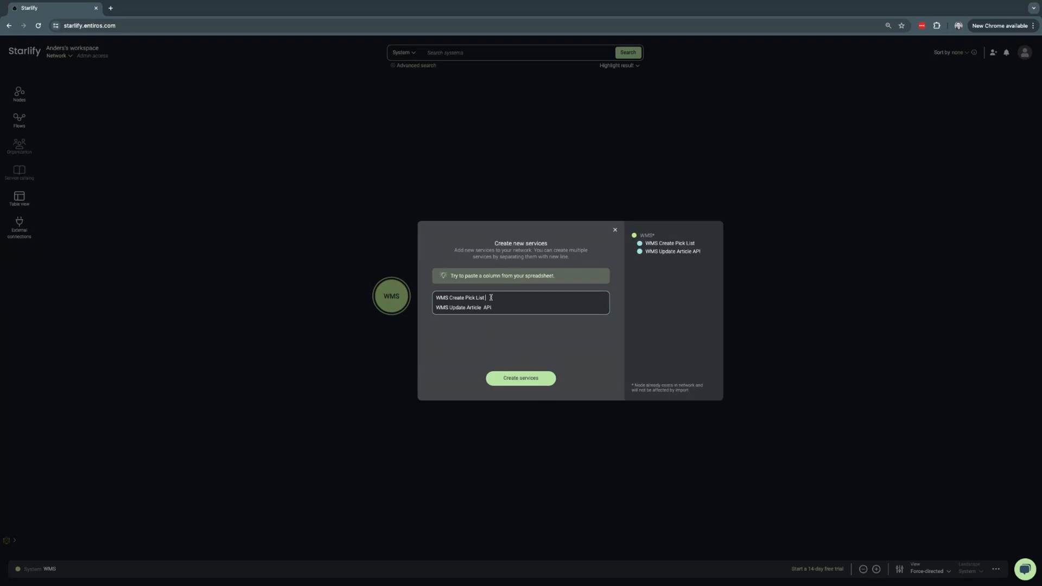
left_click(521, 378)
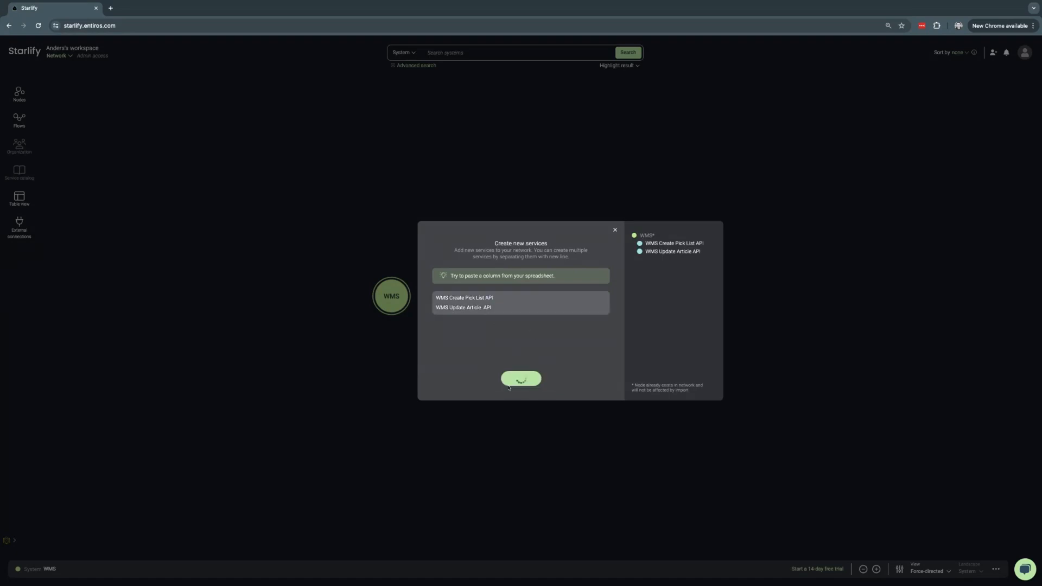
Spread the two WMS service nodes apart vertically and move the ERP node farther right, away from them.
left_click_drag(436, 319, 441, 345)
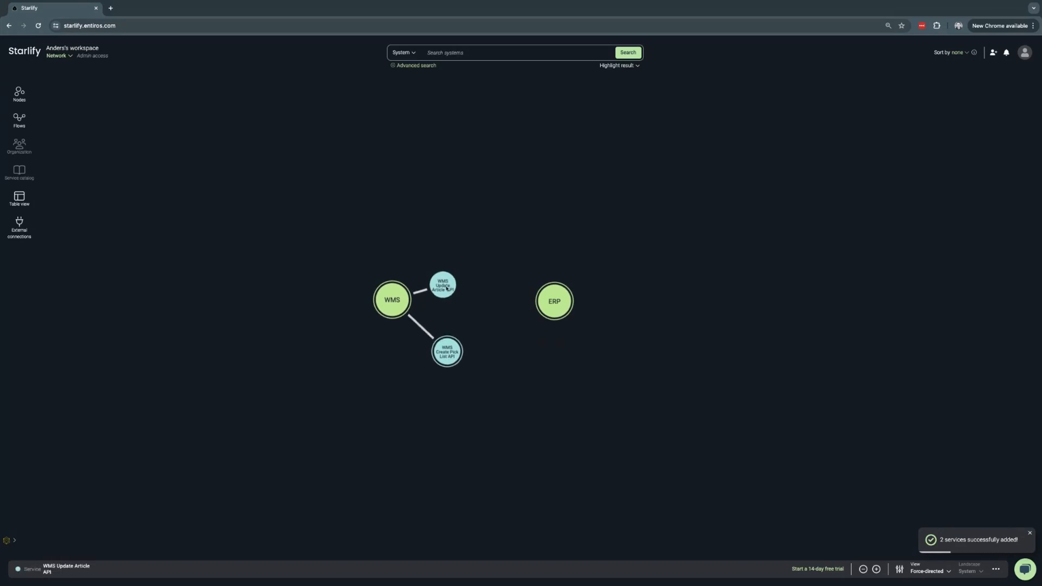
left_click_drag(443, 296, 461, 256)
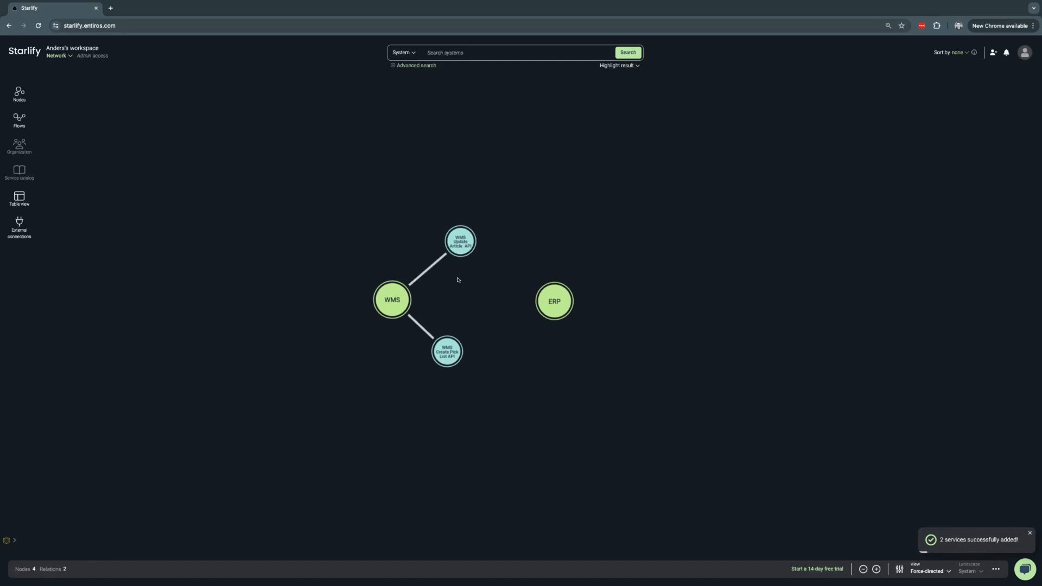
left_click(552, 297)
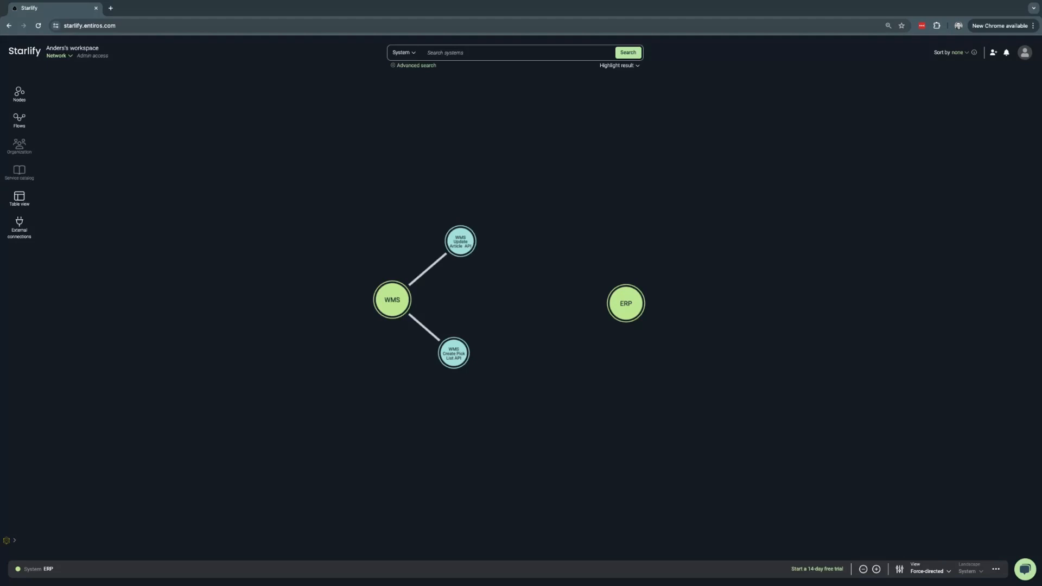
Create a reference from ERP to WMS Update Article API, named "ERP to WMS Update Article", with information direction ERP → WMS.
right_click(621, 300)
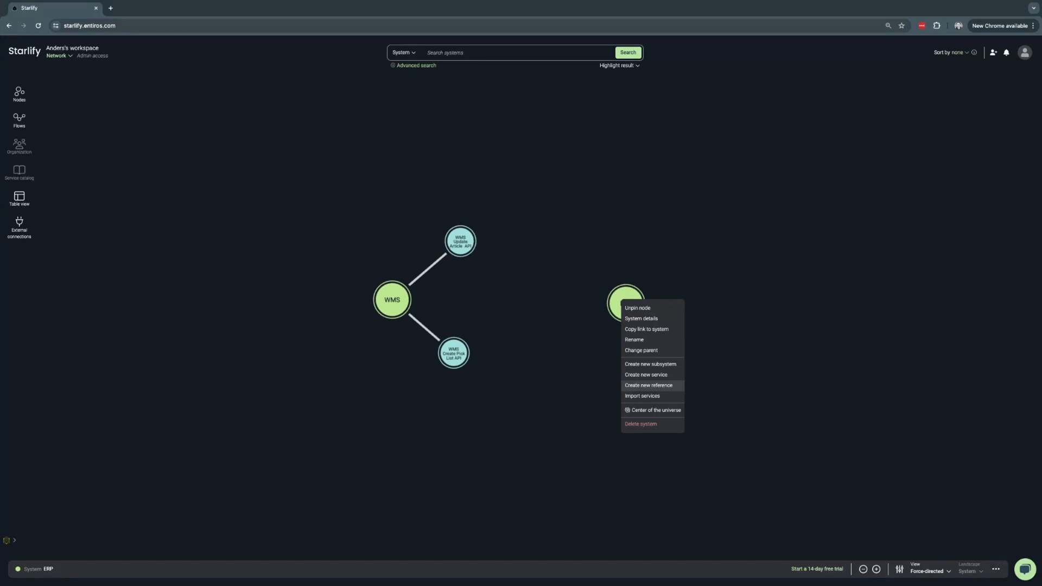
left_click(649, 386)
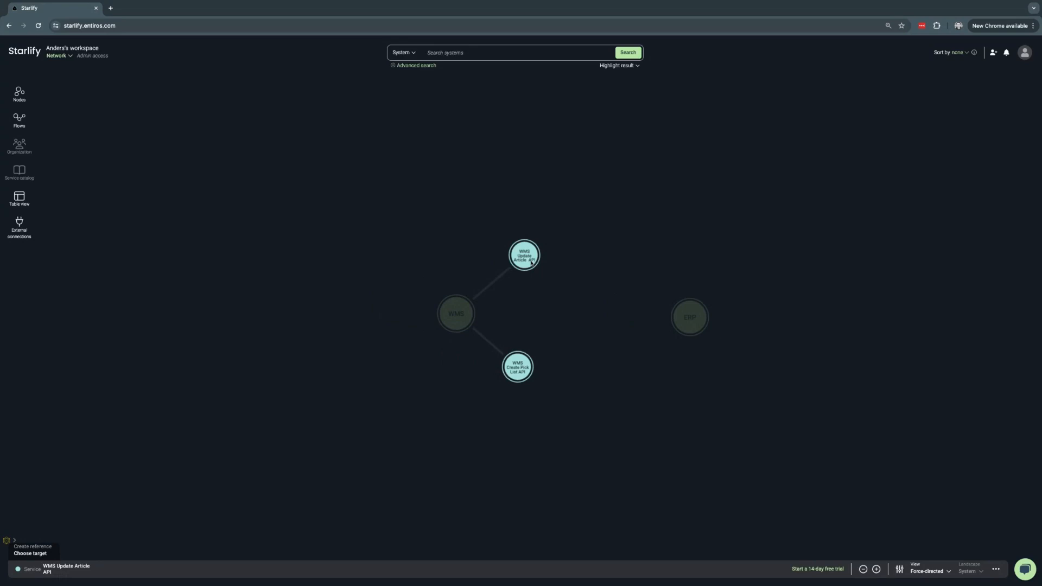
left_click(531, 263)
type("to WMS Upd")
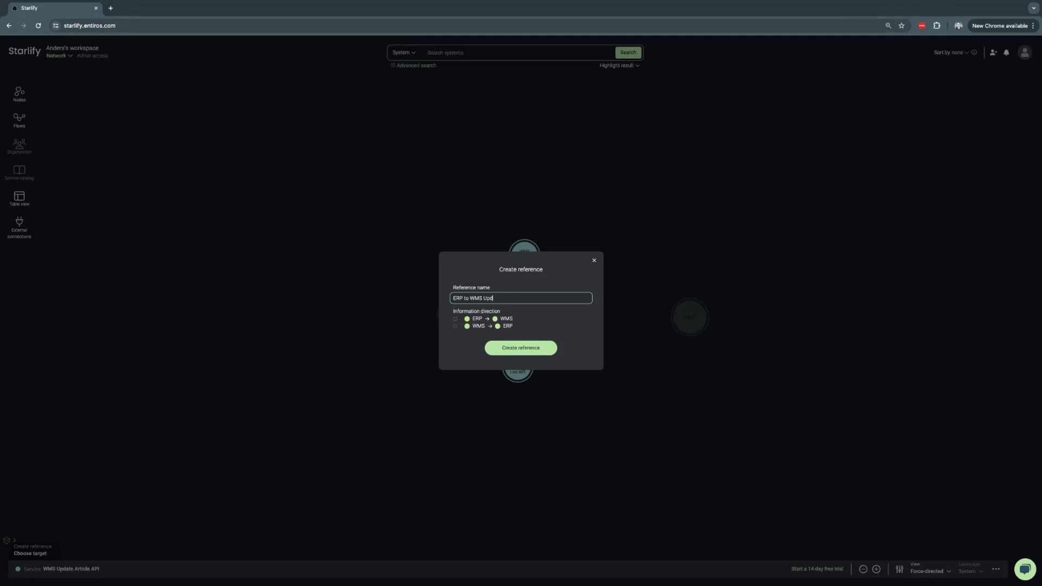
type("ate Article")
left_click(455, 323)
left_click(515, 347)
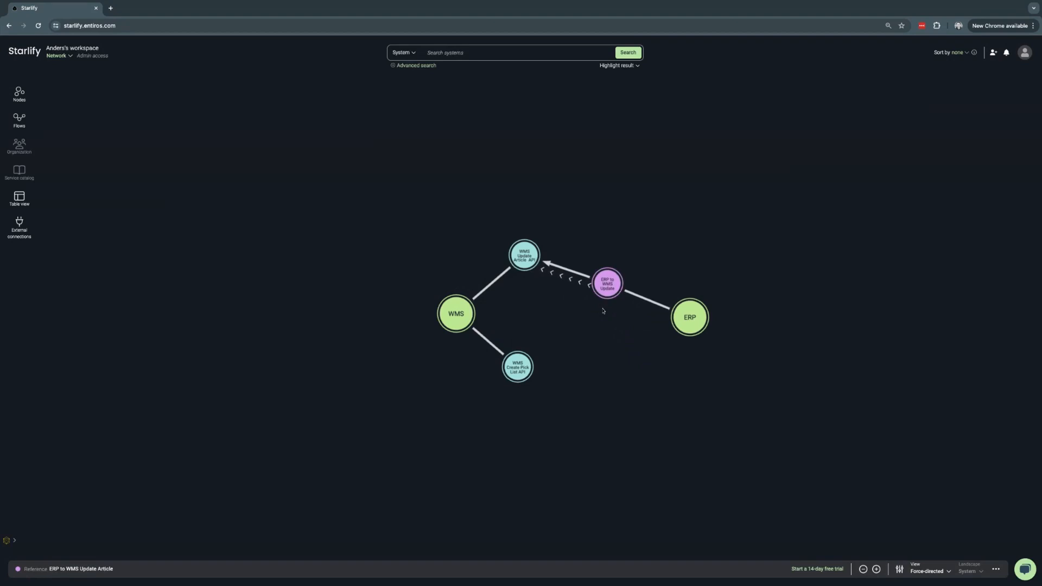
Create a reference from ERP to WMS Create Pick List API, named "ERP to WMS Create Pick List", with information direction ERP → WMS.
right_click(686, 317)
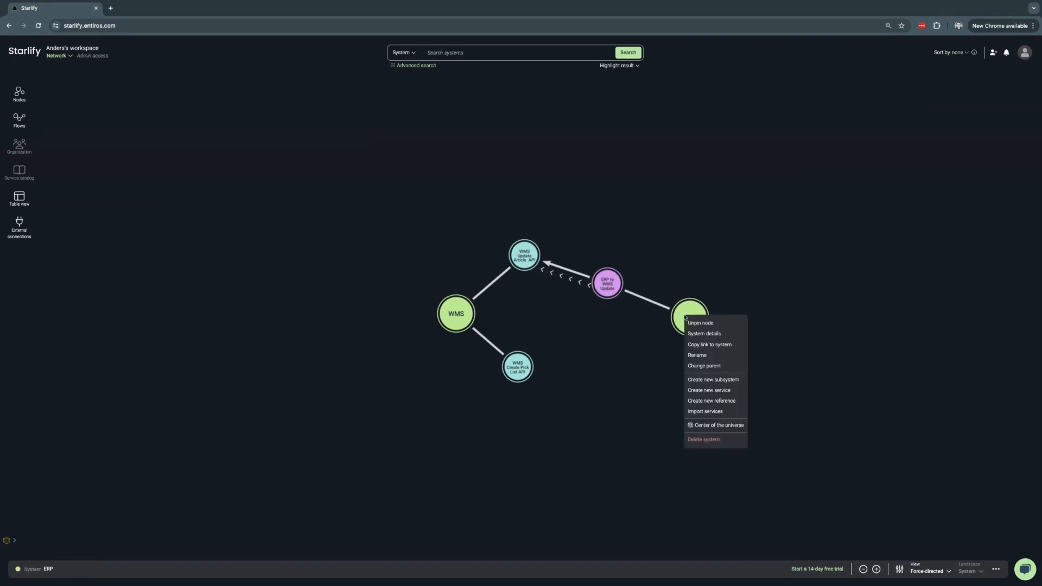
left_click(700, 401)
left_click(517, 373)
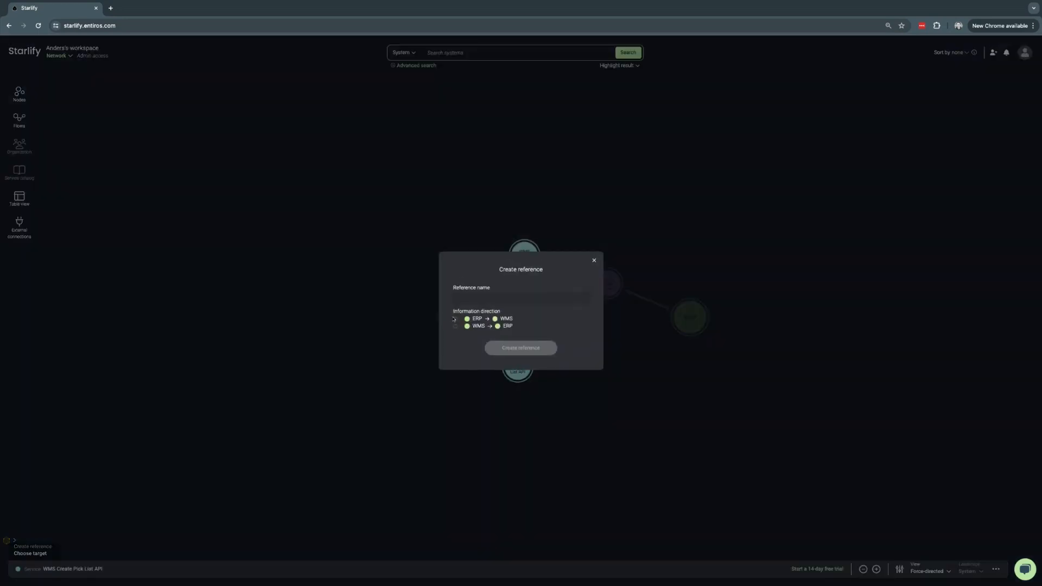
left_click(462, 297)
type("ERP to W")
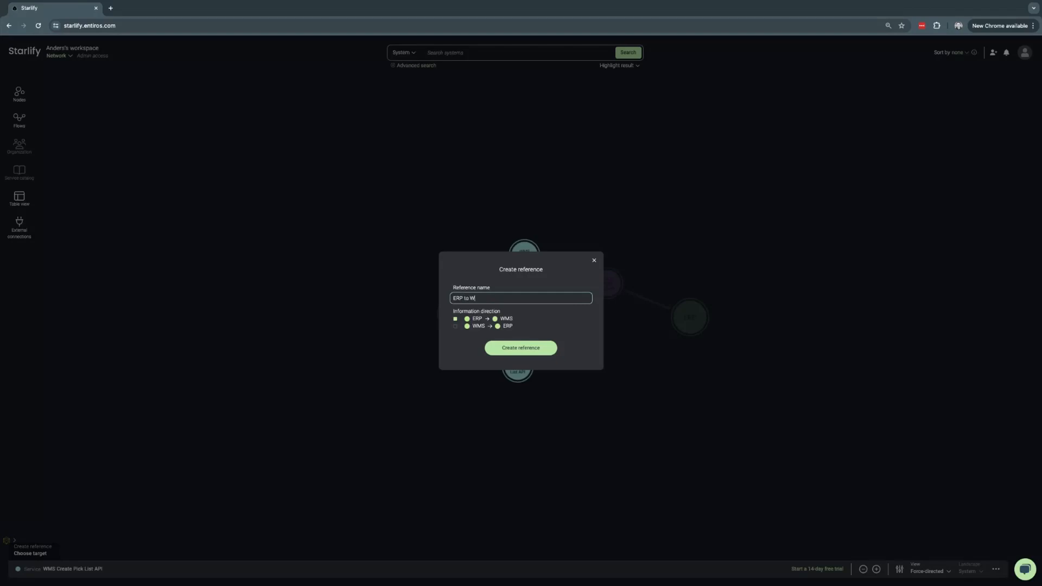
type("MS Create Pick Lis")
left_click(521, 348)
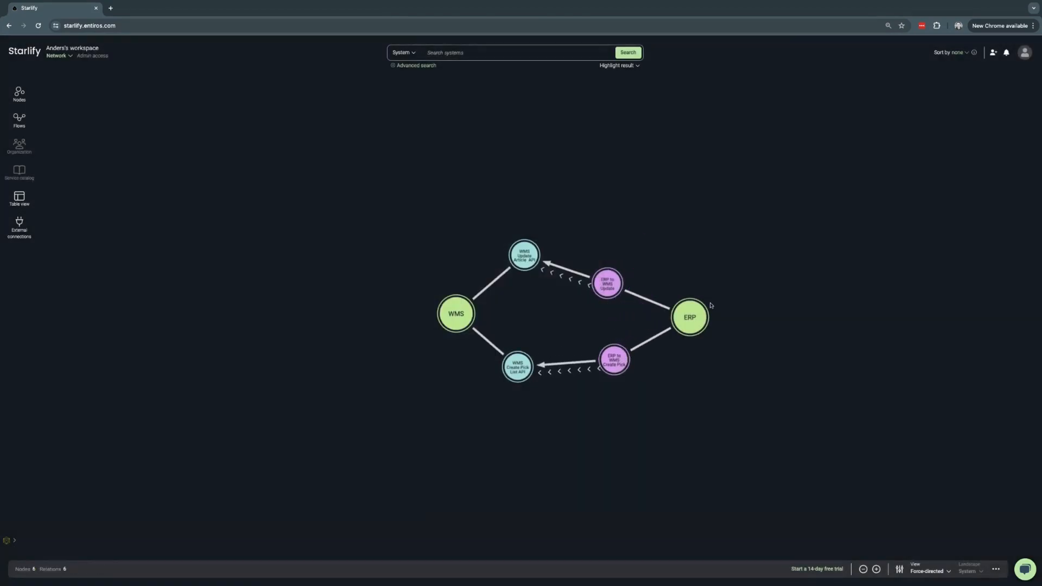
Move the ERP node farther right and spread the two reference nodes so each lines up with its WMS service.
left_click(684, 322)
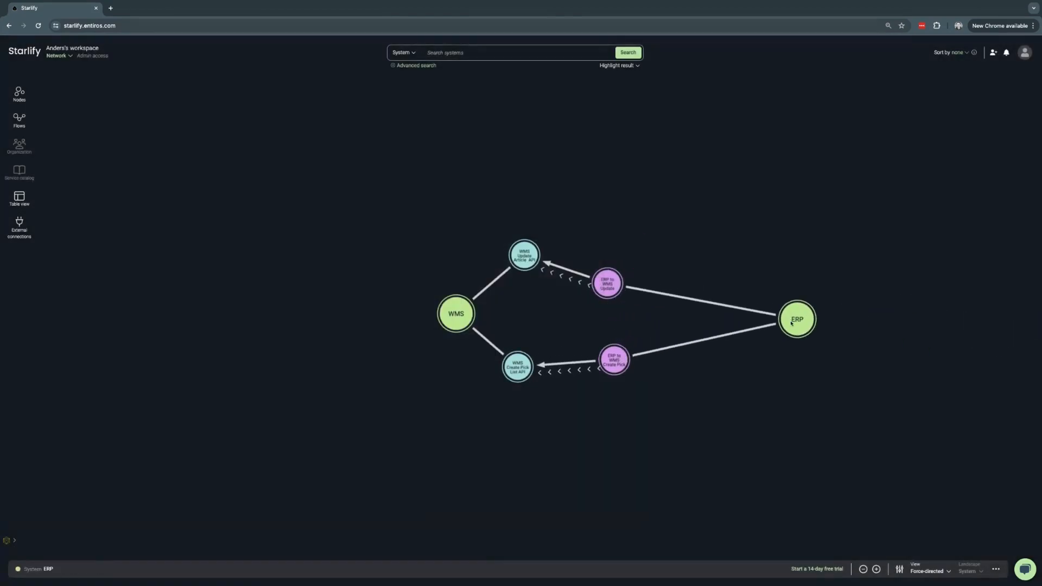
left_click(608, 283)
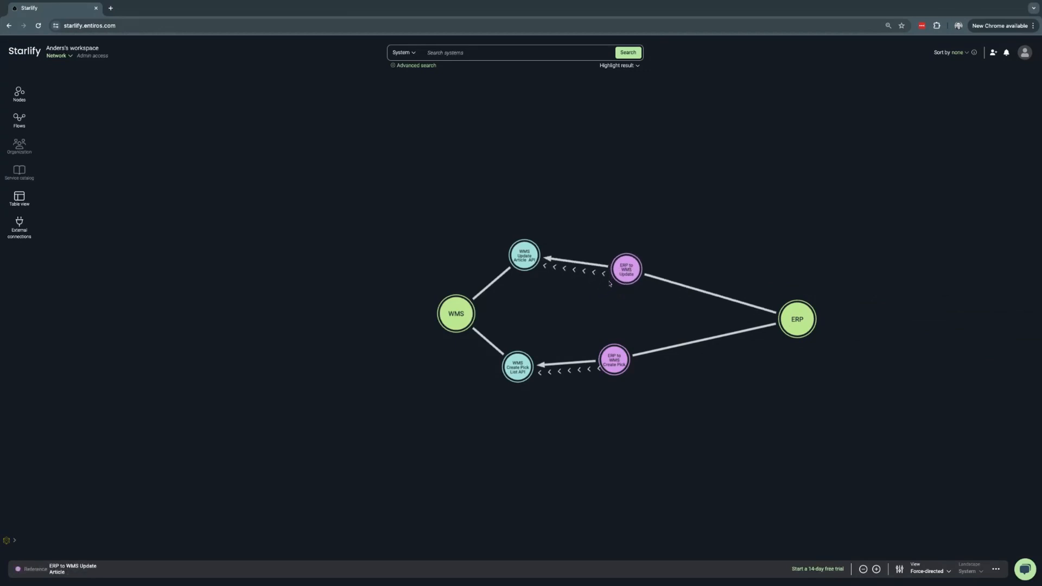
left_click(614, 359)
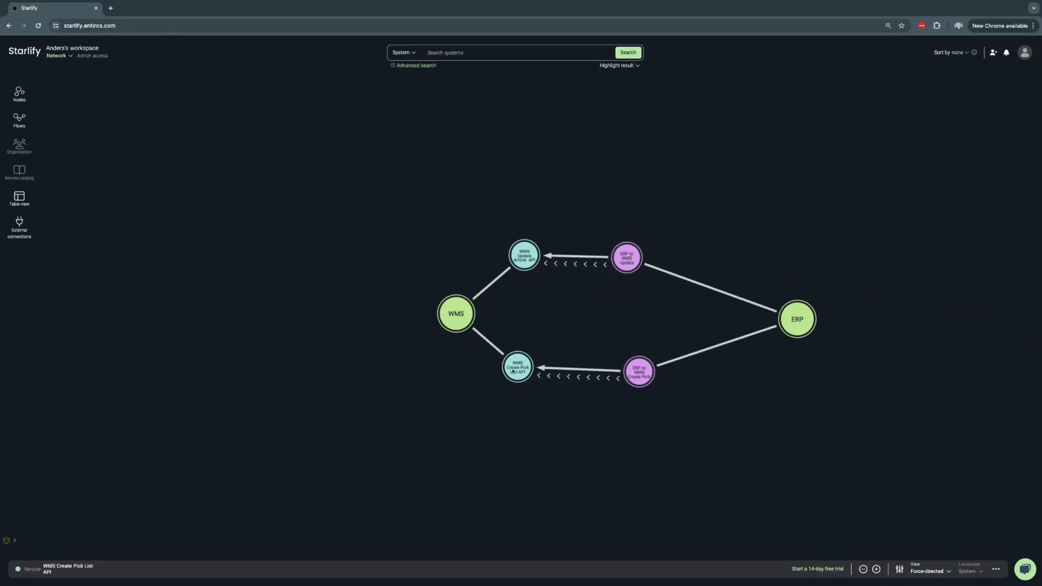
Move the WMS node farther left, away from its two service nodes.
left_click(525, 259)
left_click(512, 389)
left_click(463, 329)
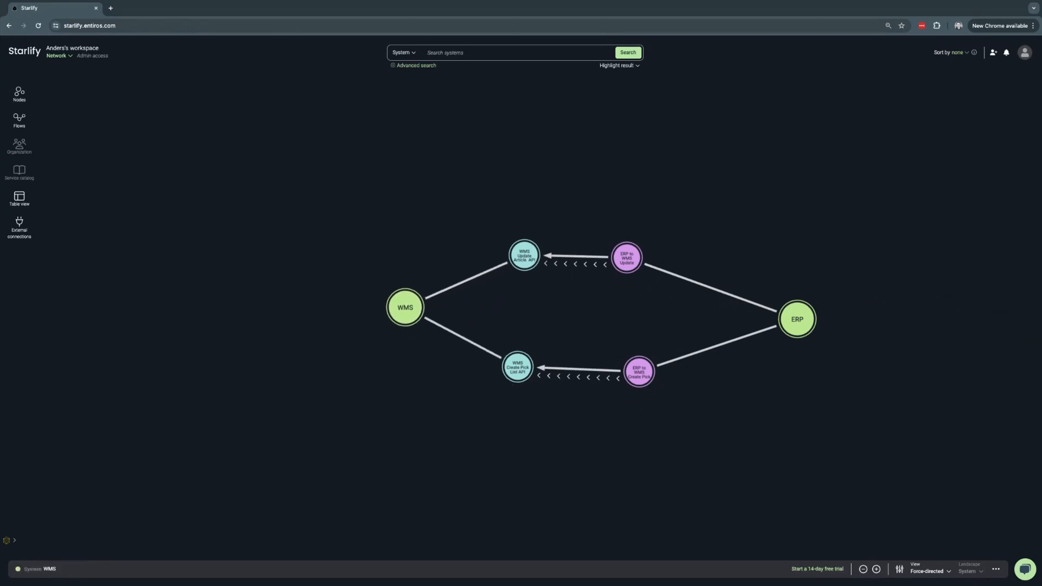
Create a new system named "IS" in the network.
left_click(453, 219)
right_click(500, 173)
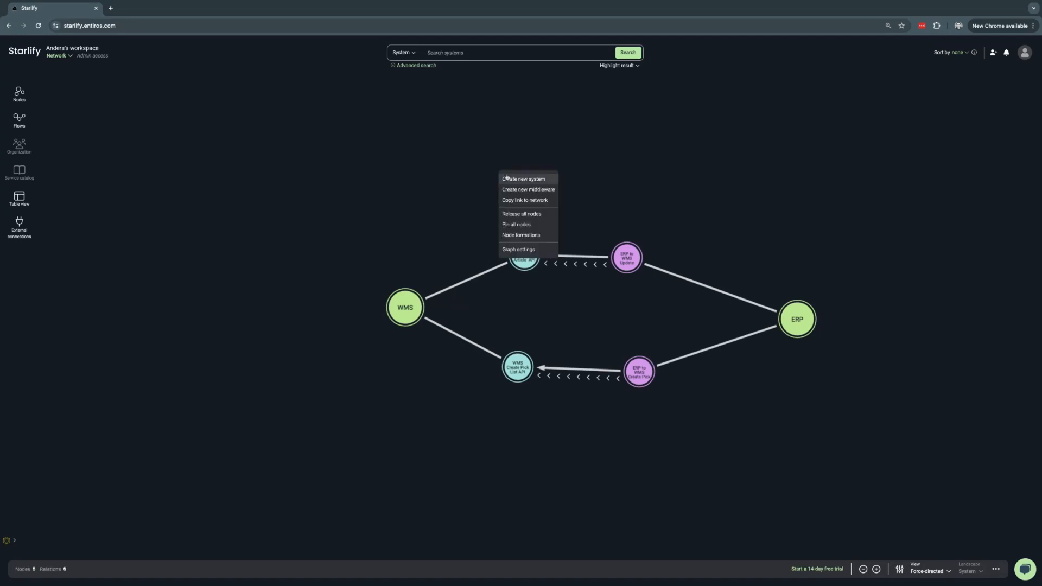
left_click(466, 172)
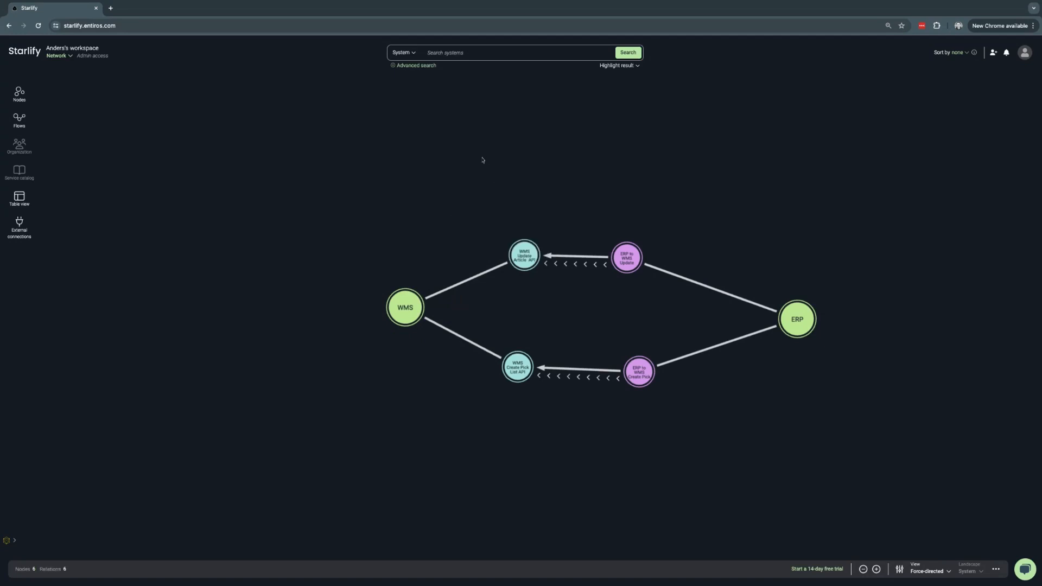
right_click(482, 161)
left_click(503, 167)
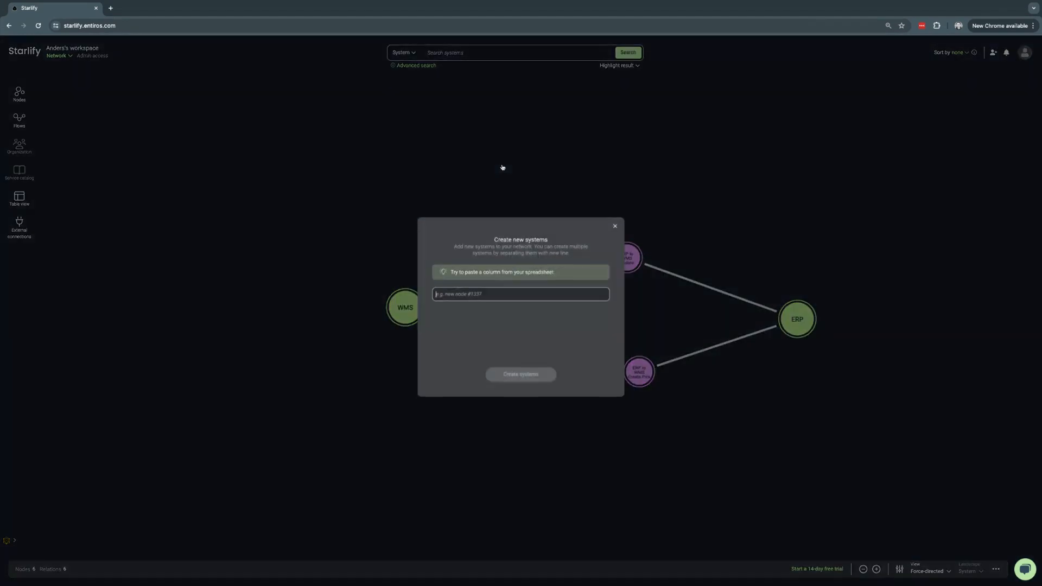
type("IS")
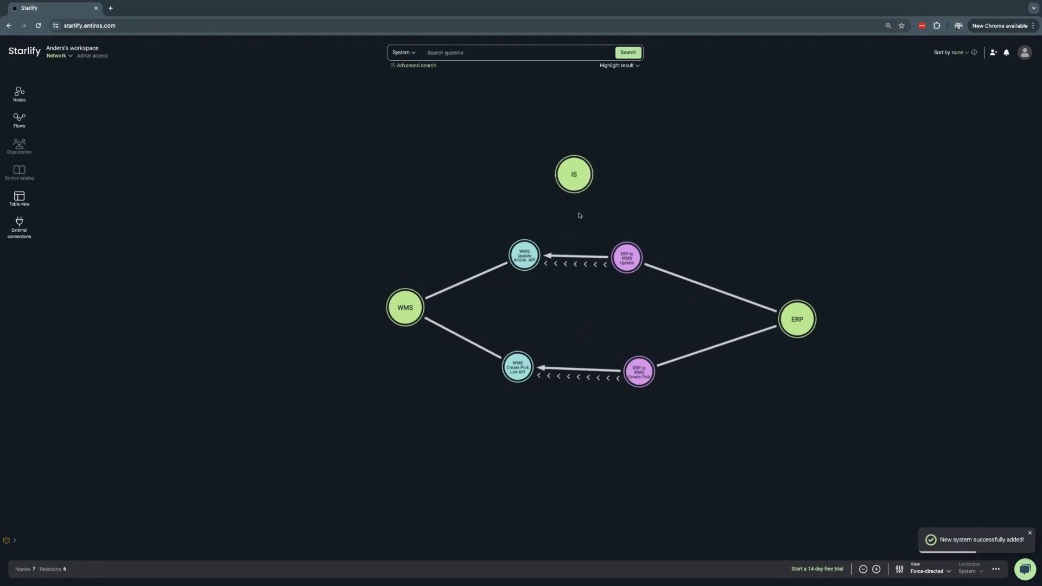
Create two services under the IS system, named "IS Pick List Creating" and "IS Article Update".
right_click(575, 185)
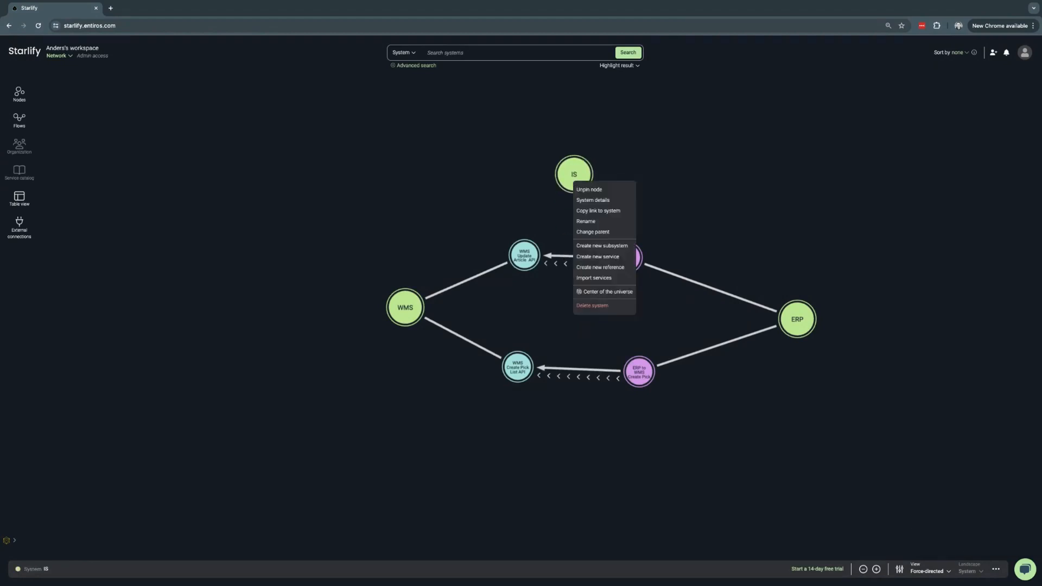
left_click(607, 257)
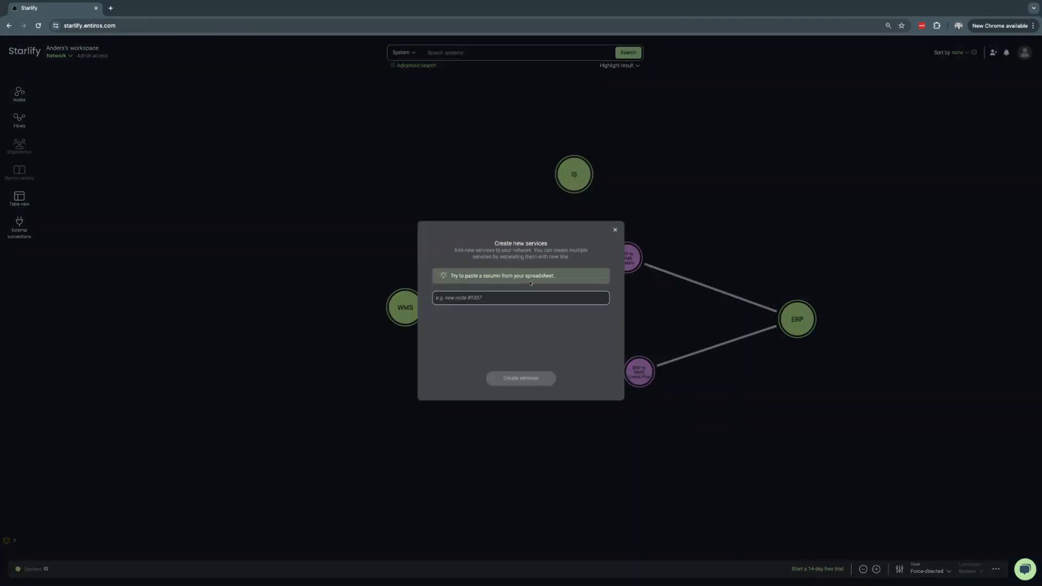
type("IS")
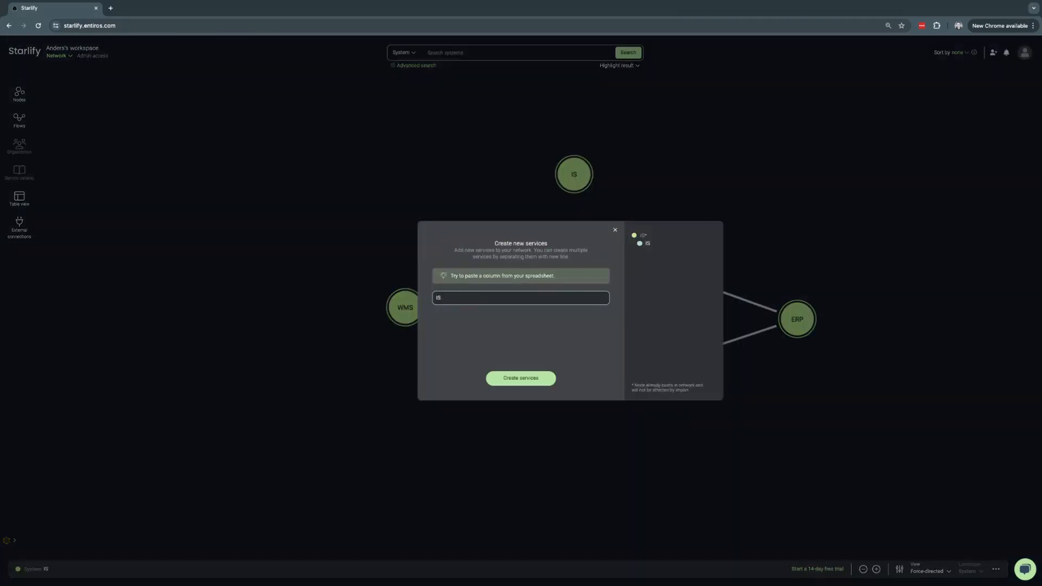
type(" Pick List")
type("Creating")
key("Return")
type("IS U")
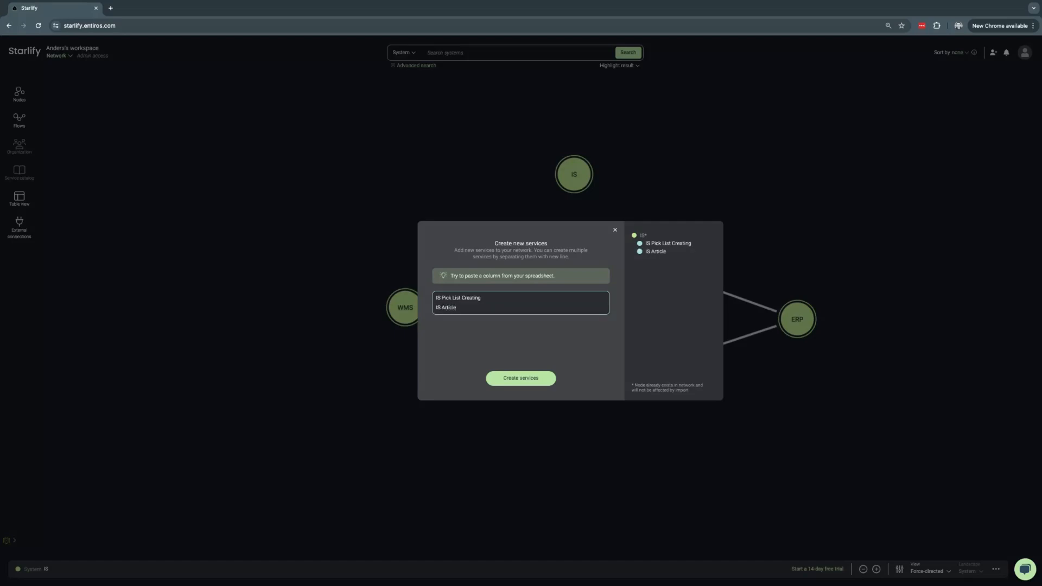
type("rticle Update")
left_click(534, 376)
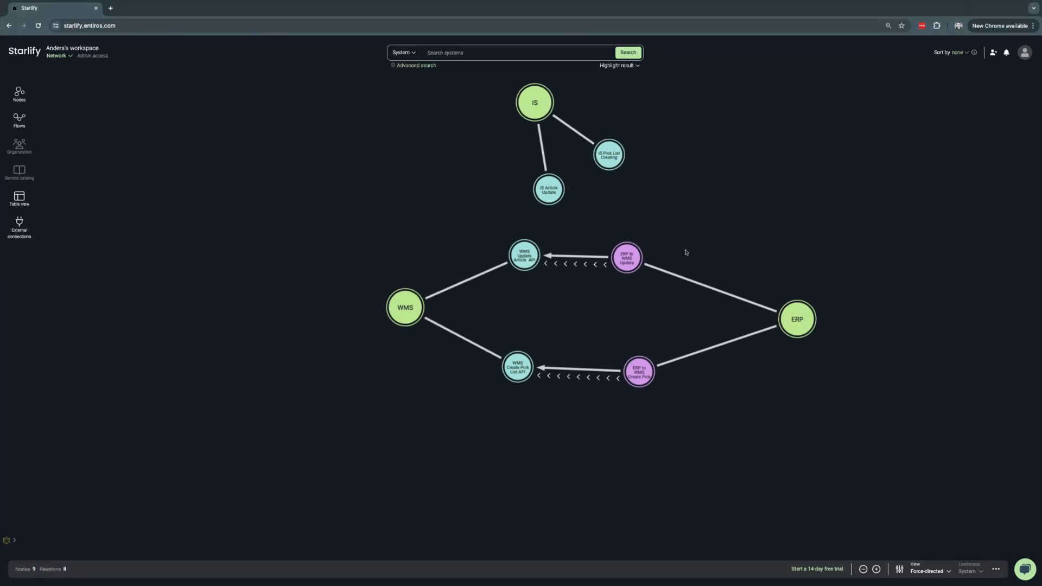
Change the target of the ERP to WMS Update Article reference to the IS Article Update service.
right_click(626, 258)
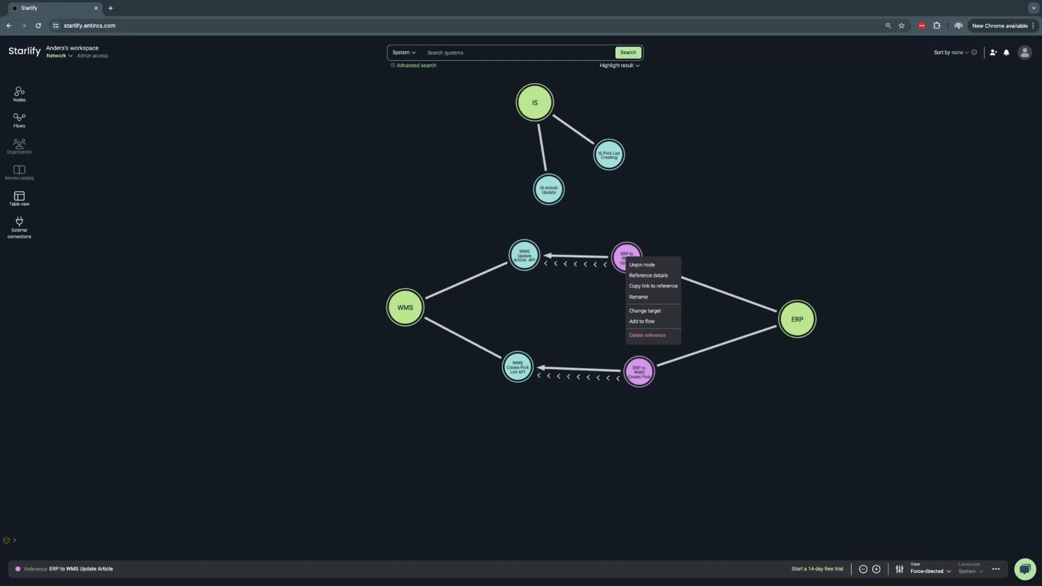
left_click(644, 310)
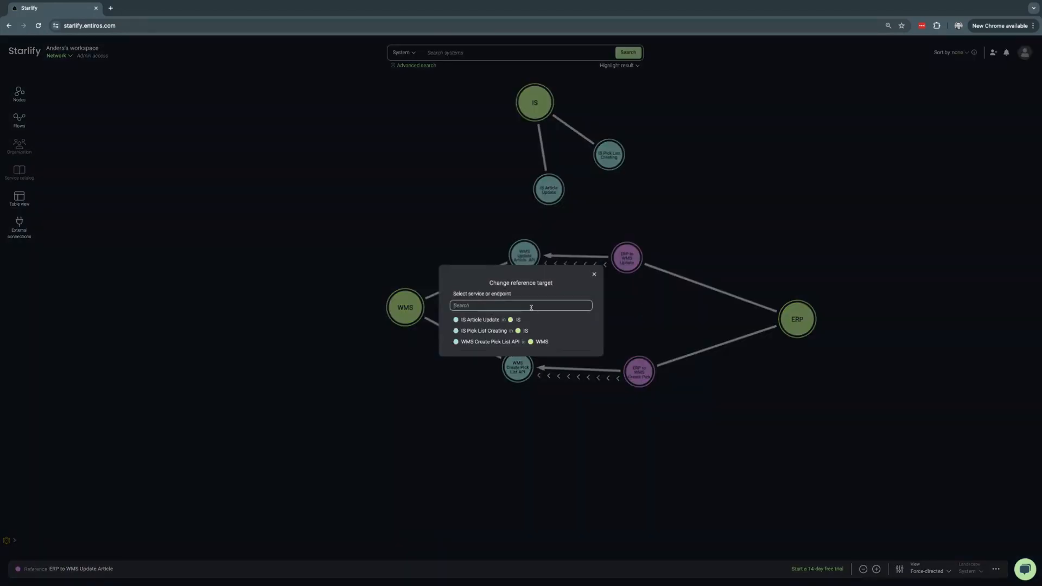
left_click(491, 320)
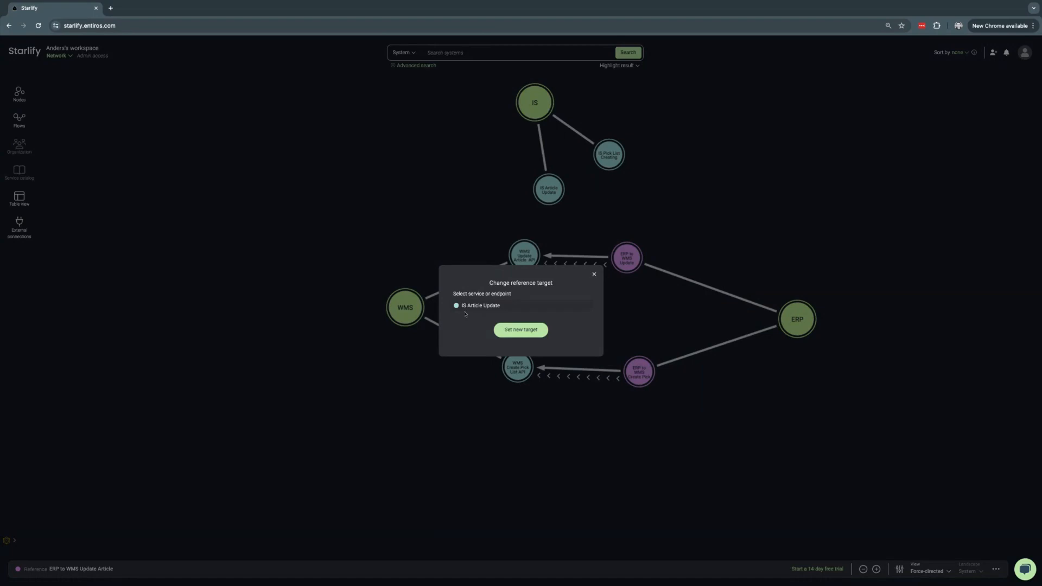
left_click(520, 331)
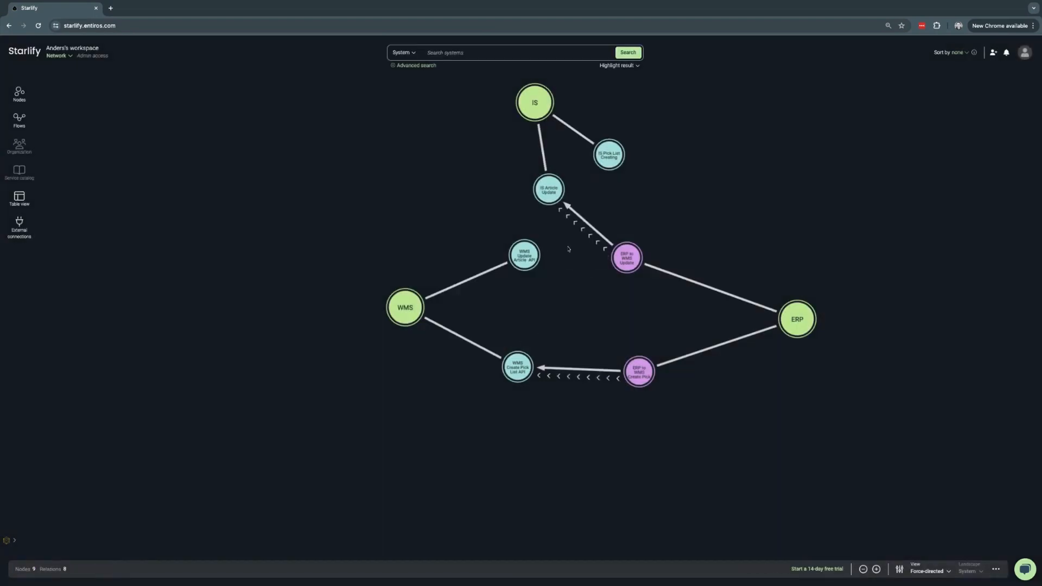
Change the target of the ERP to WMS Create Pick List reference to the IS Pick List Creating service.
right_click(643, 370)
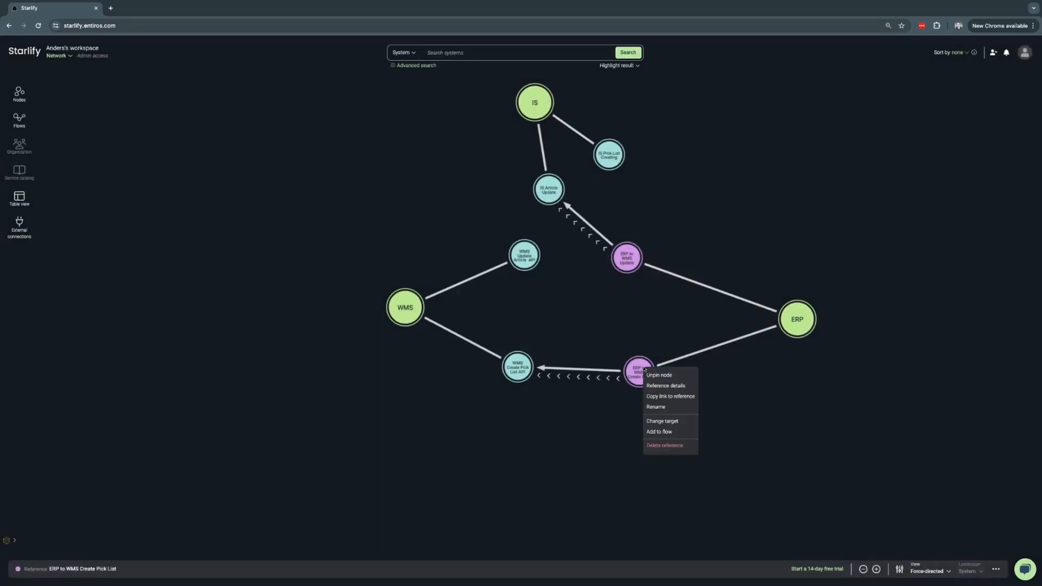
left_click(655, 423)
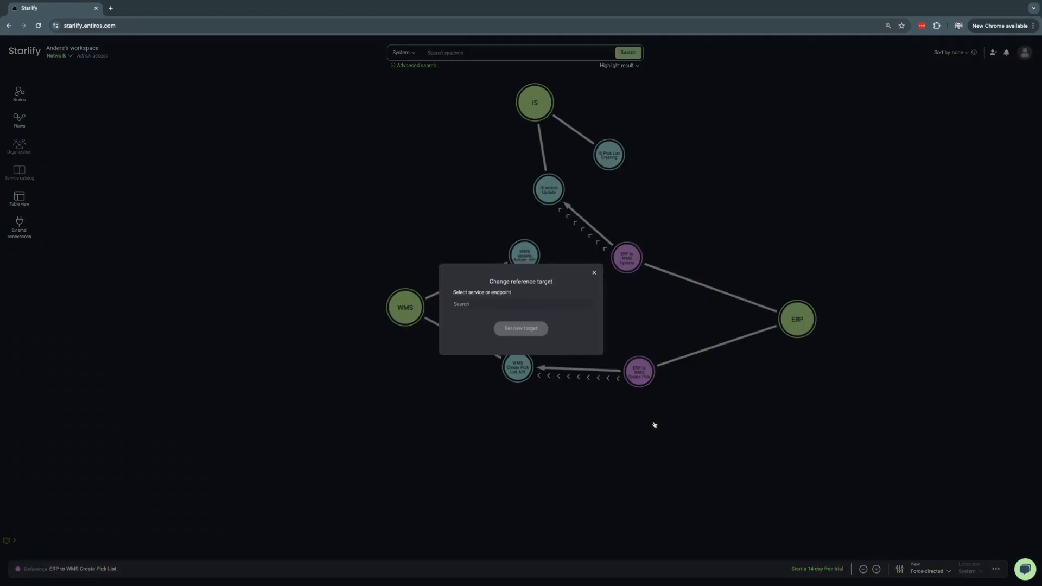
left_click(571, 302)
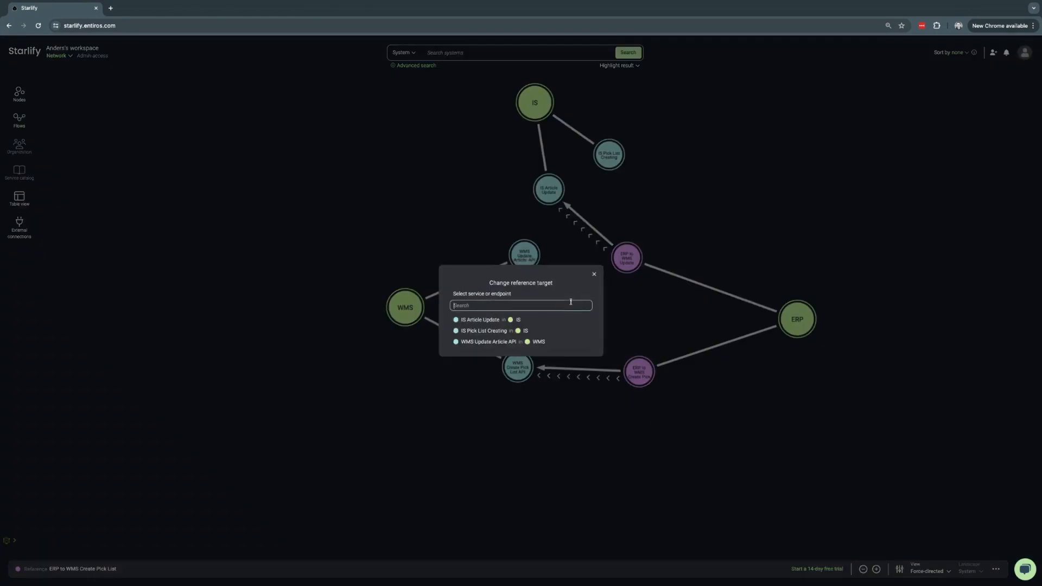
left_click(516, 330)
left_click(529, 334)
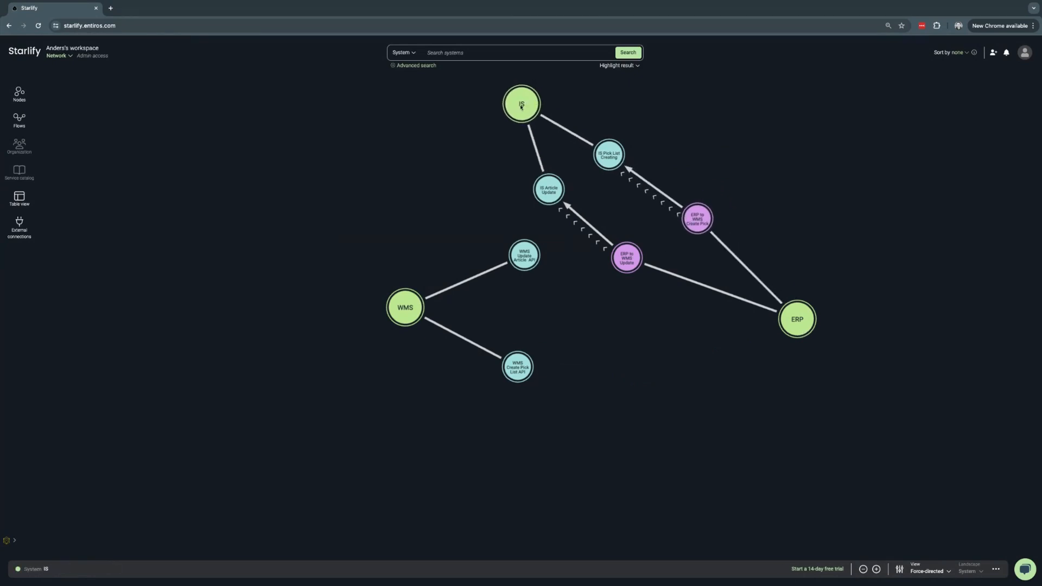
Arrange the WMS Update Article API and WMS Create Pick List API nodes side by side above the WMS node.
left_click_drag(519, 254, 339, 260)
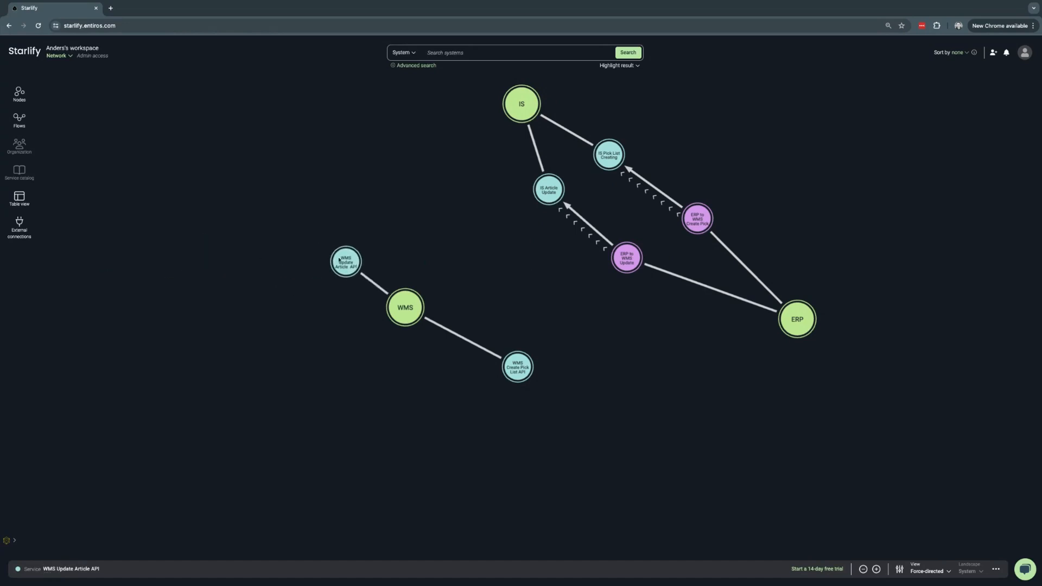
left_click_drag(524, 366, 460, 259)
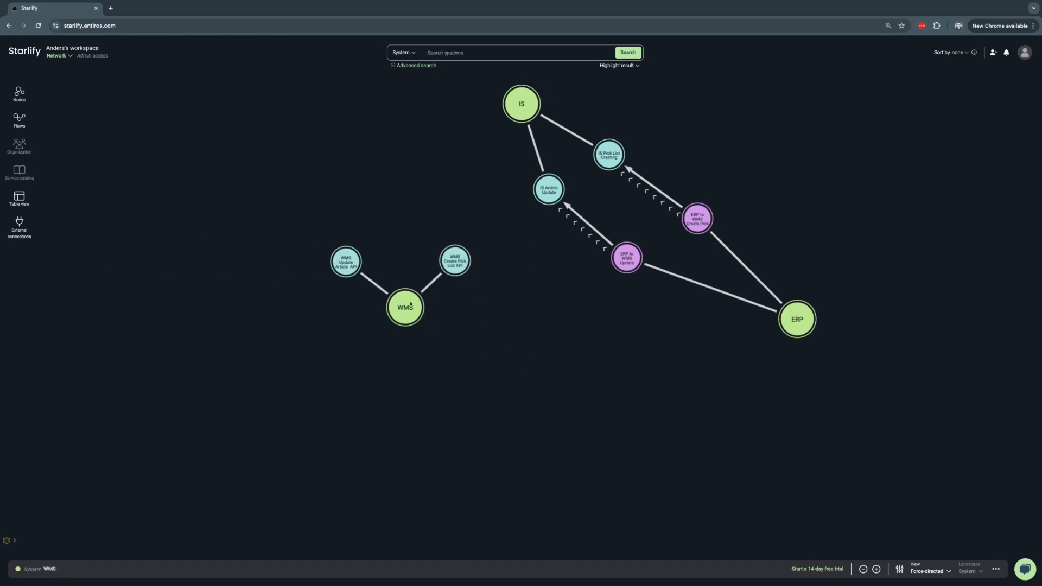
scroll(411, 305, "up", 3)
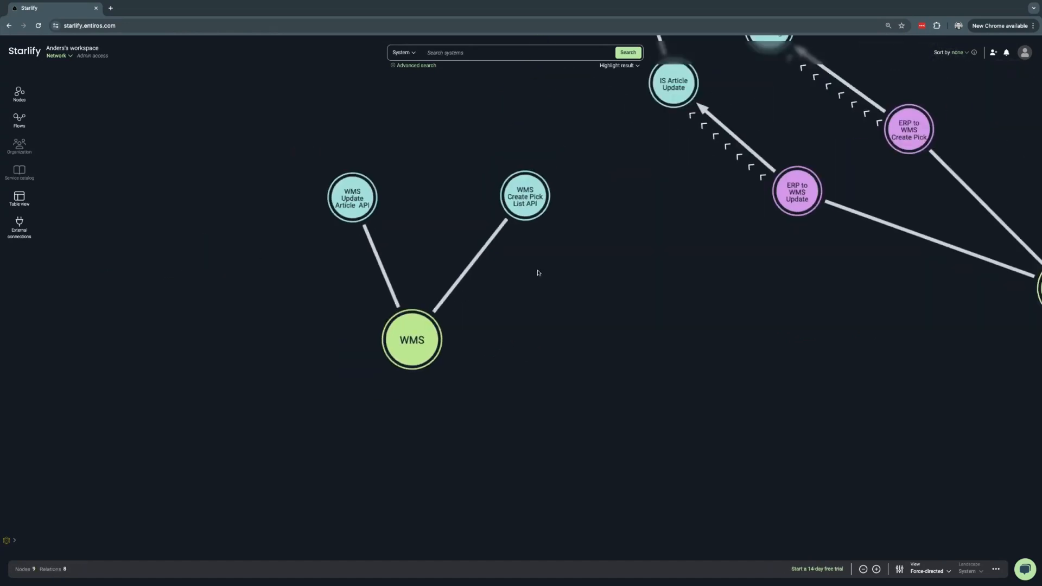
scroll(538, 273, "down", 3)
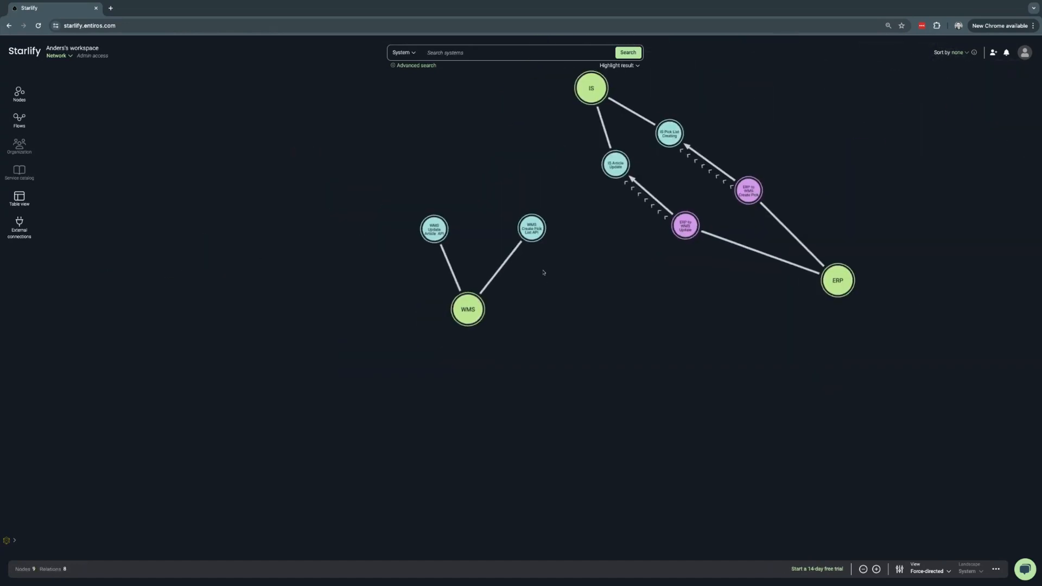
Create a reference from IS to WMS Update Article API, named "IS to WMS Article Update", with information direction IS → WMS.
right_click(593, 94)
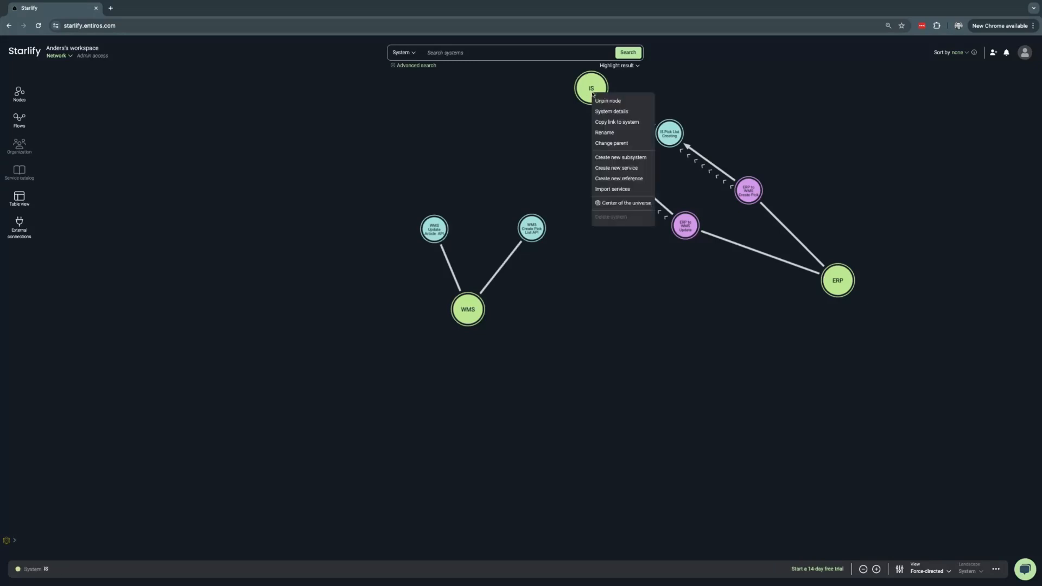
left_click(618, 184)
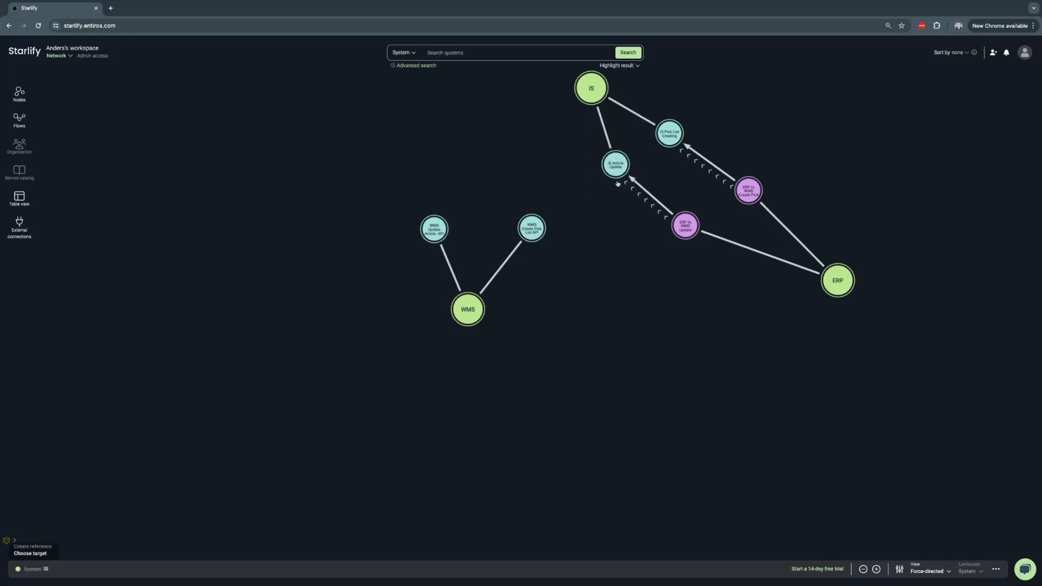
left_click(448, 264)
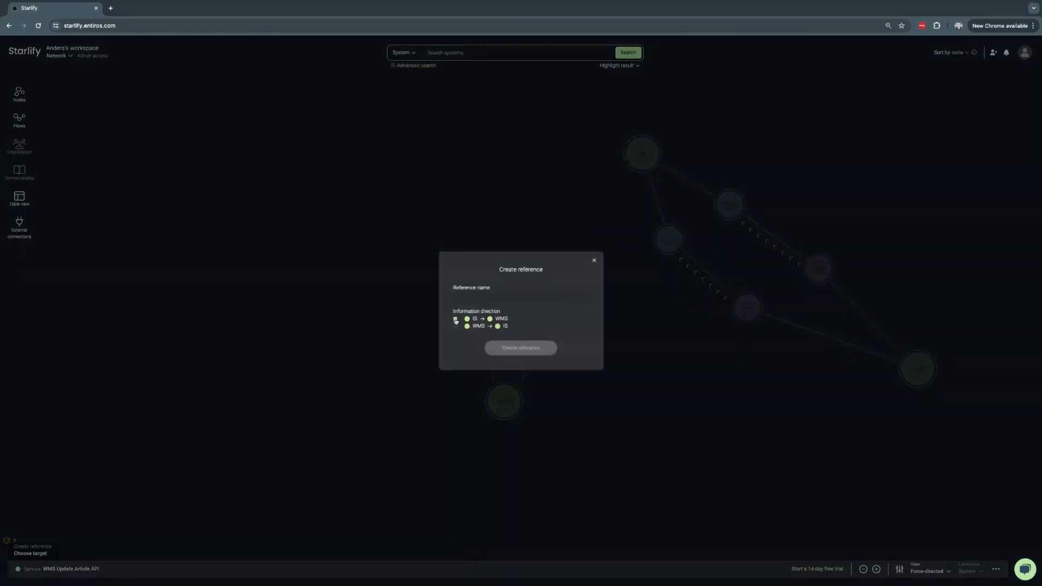
left_click(462, 299)
type("IS to WMS Art")
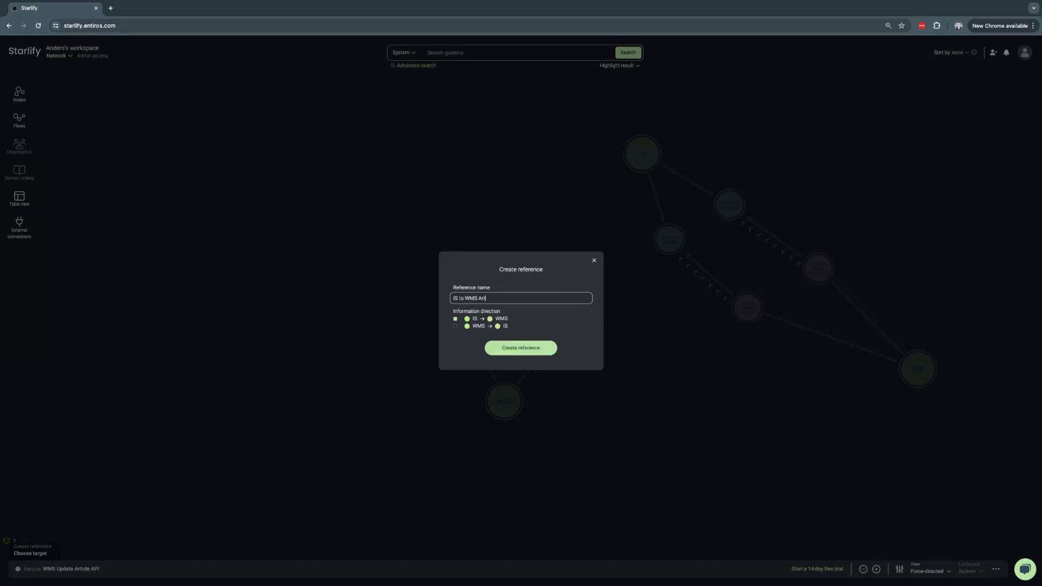
type("icle Ups")
key("BackSpace")
type("date")
left_click(531, 348)
mouse_move(747, 309)
left_mouse_down()
mouse_move(757, 316)
mouse_move(740, 313)
left_mouse_up()
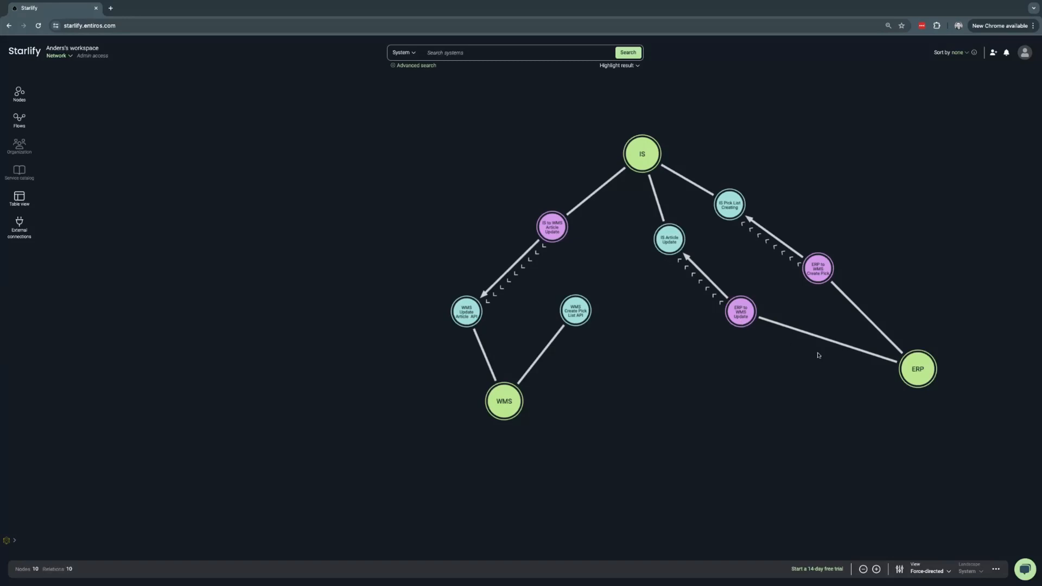
Create a reference from IS to WMS Create Pick List API, named "IS to WMS Pick list Creation", with information direction IS → WMS.
right_click(636, 155)
left_click(649, 235)
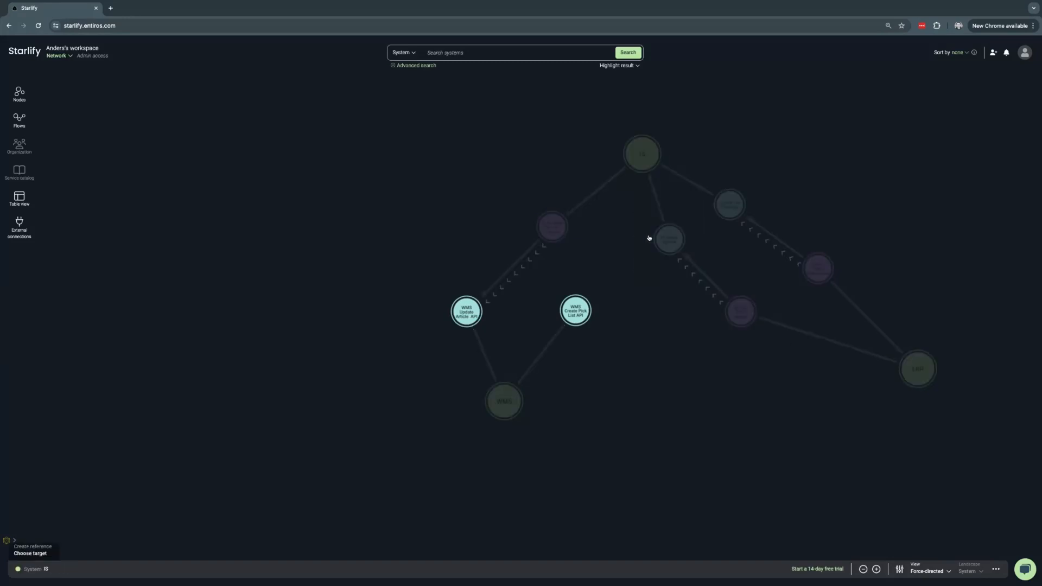
left_click(576, 312)
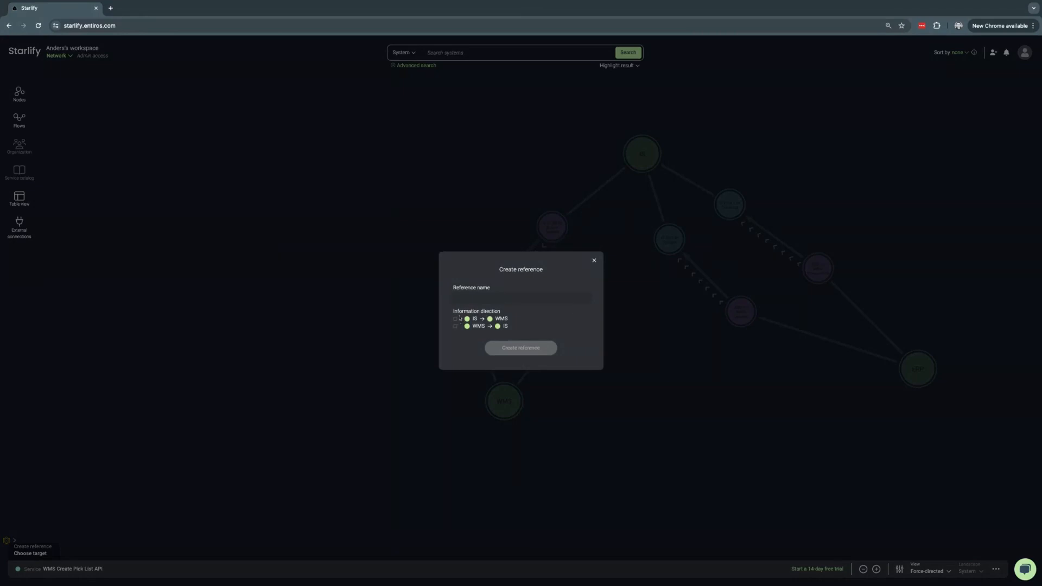
left_click(455, 320)
left_click(462, 299)
type("Is to")
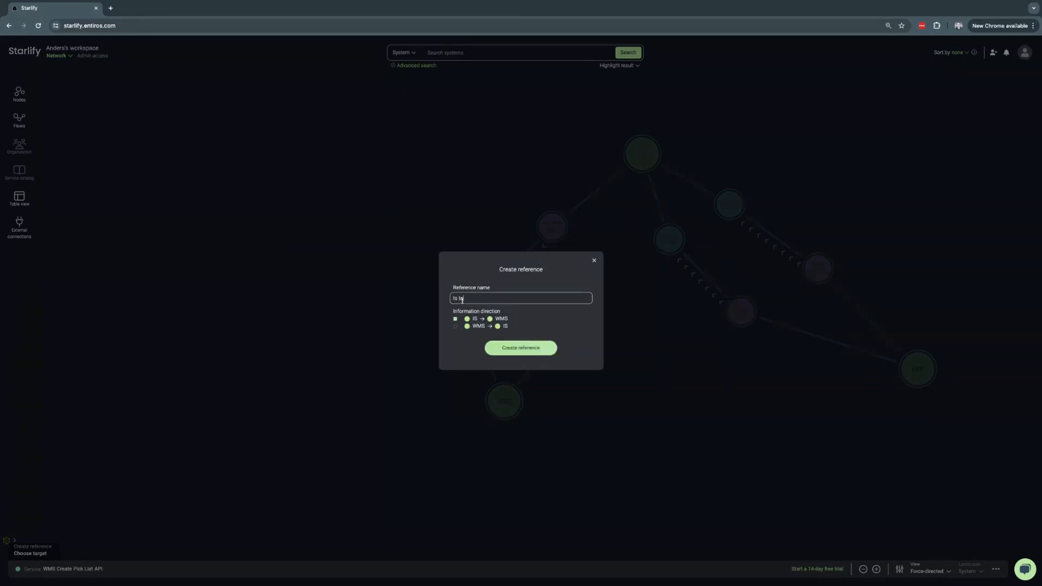
type(" WMS")
key("BackSpace")
type("S Pick list Creationg")
left_click(514, 347)
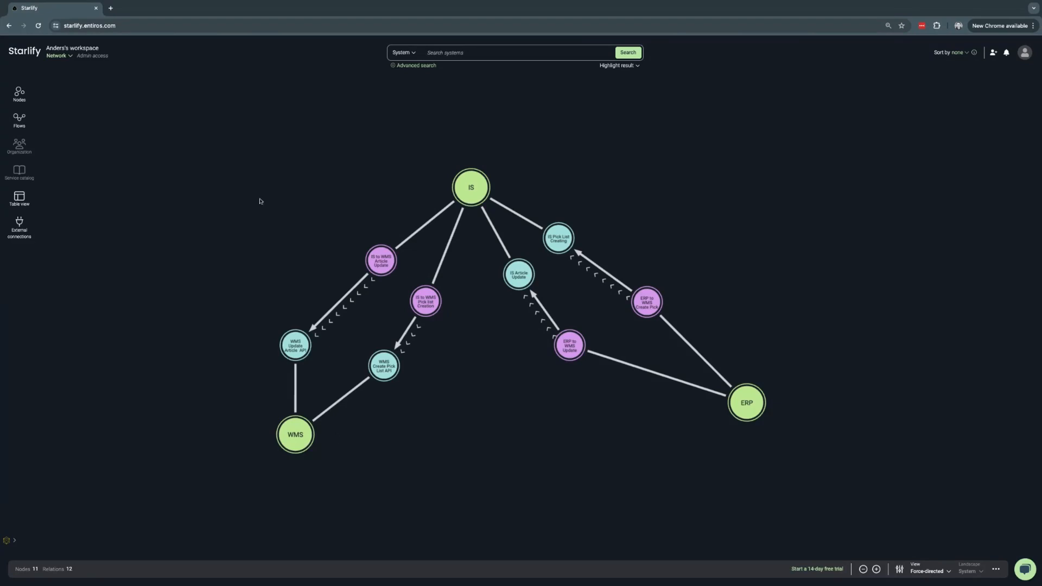
Rename the existing network from the network manager as "ERP".
left_click(71, 56)
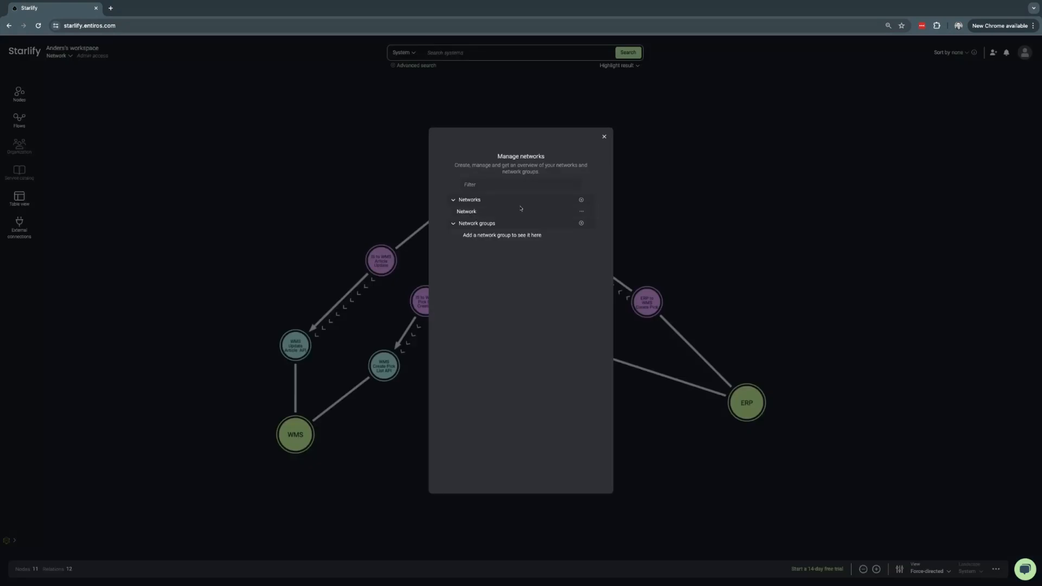
left_click(581, 211)
left_click(573, 225)
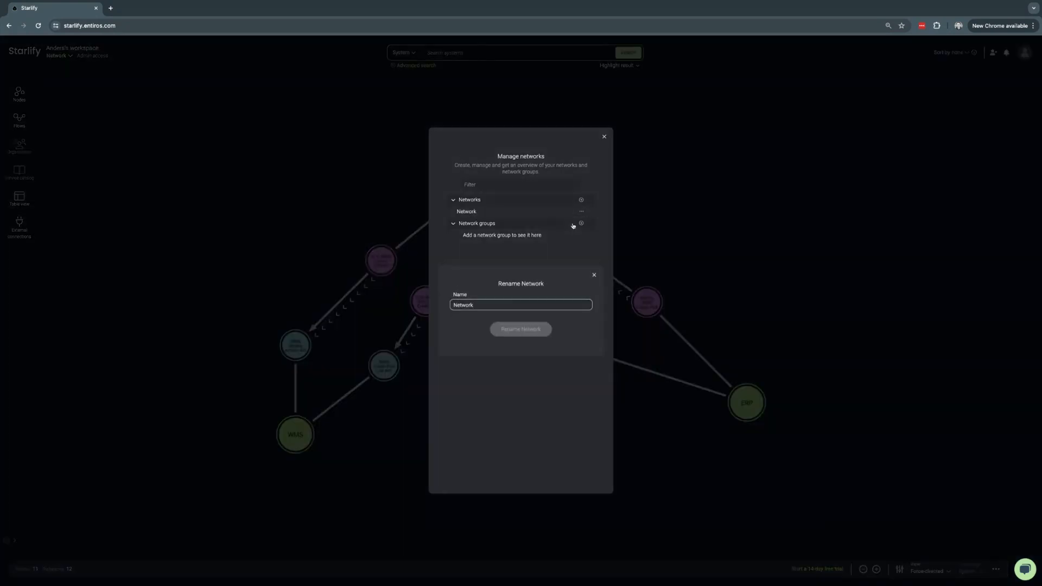
key("BackSpace")
key("BackSpace")
key("BackSpace")
key("BackSpace")
key("BackSpace")
key("BackSpace")
key("BackSpace")
type("ERP")
left_click(536, 328)
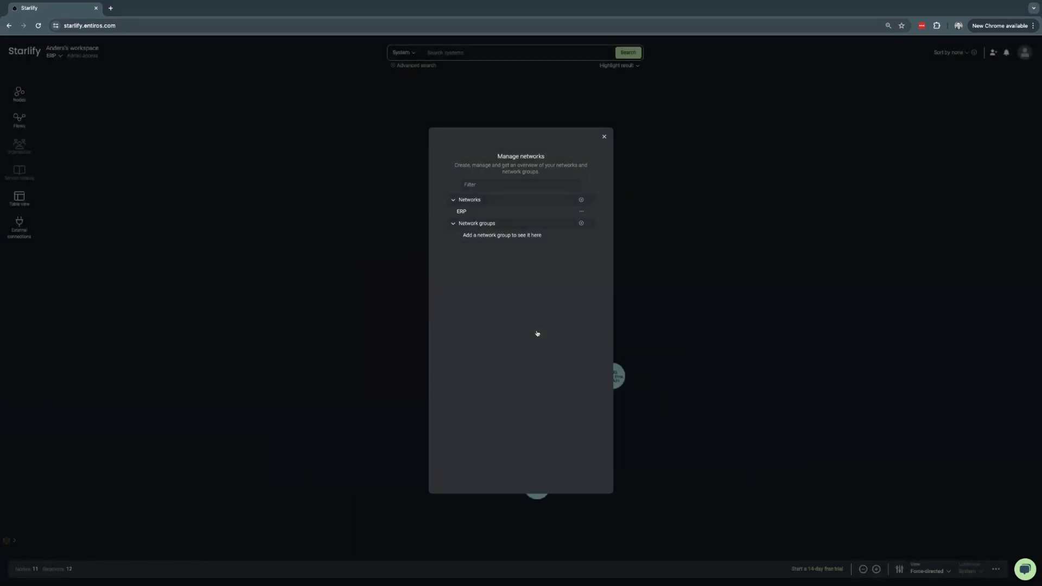
Create two new networks in the network manager, named "IS" and "Warehouse Mgmt".
left_click(581, 199)
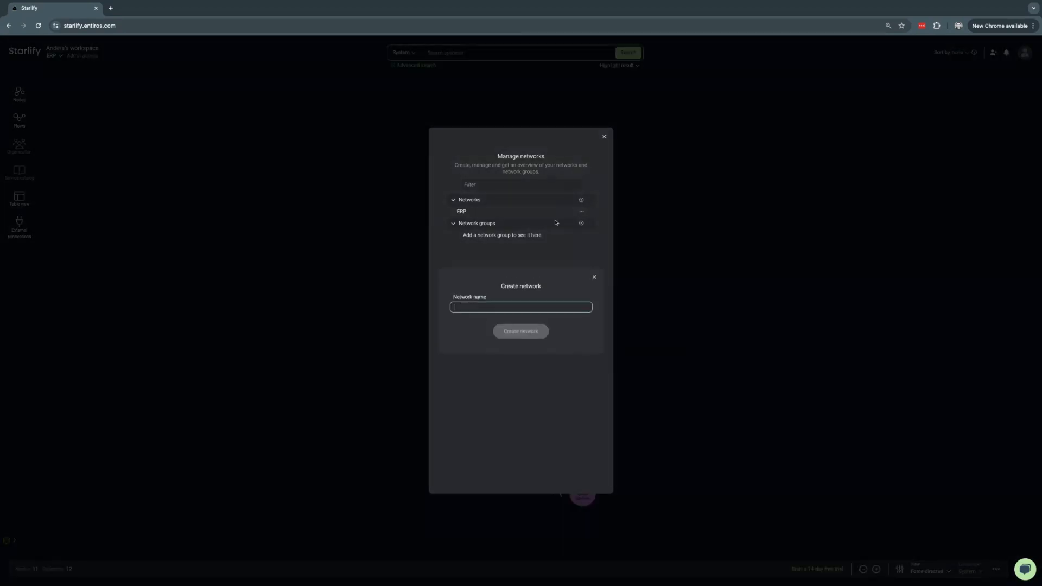
type("IS")
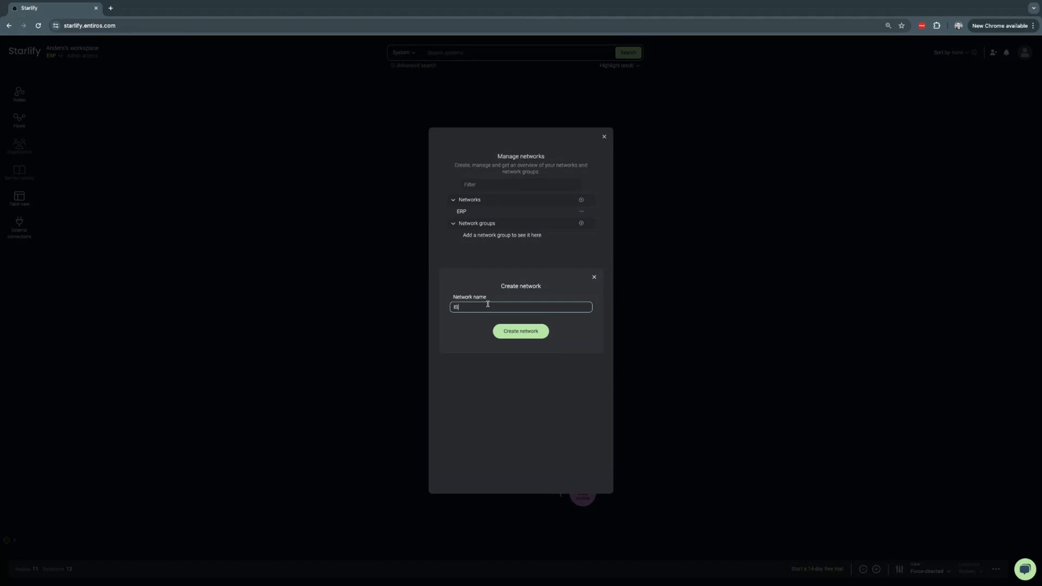
left_click(508, 333)
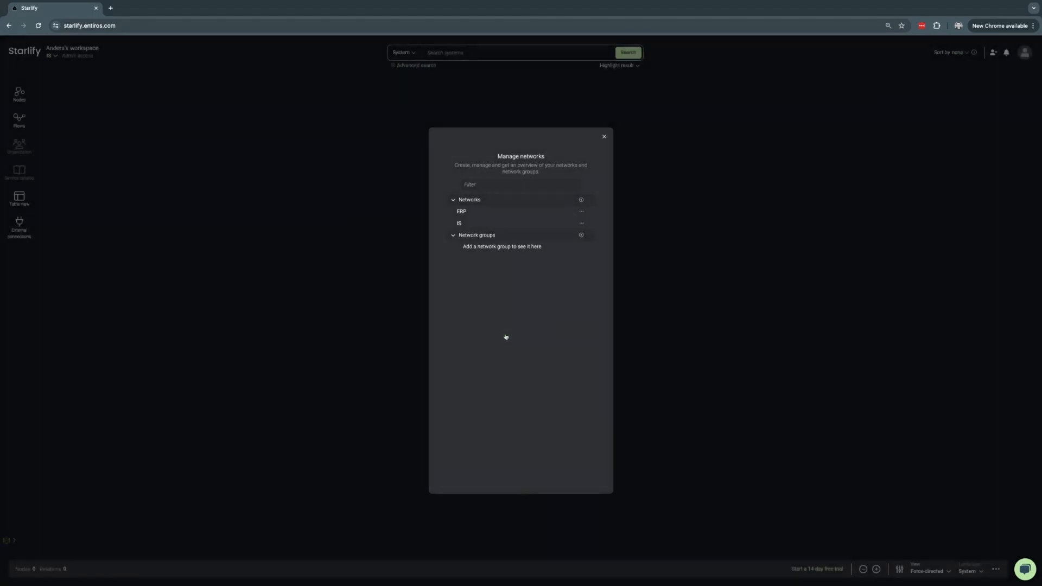
left_click(580, 200)
type("Warehouse Mgmg")
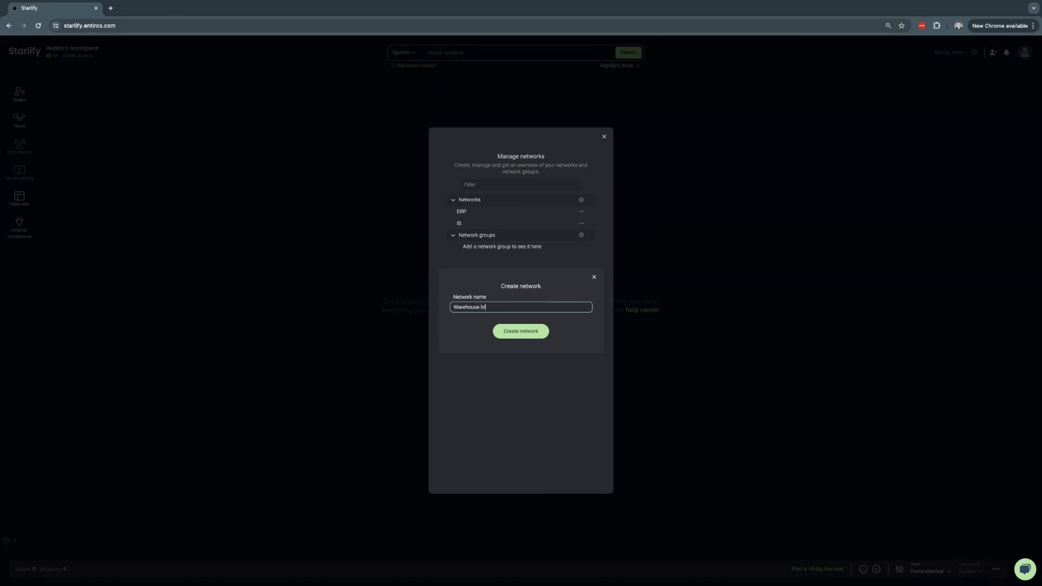
left_click(519, 330)
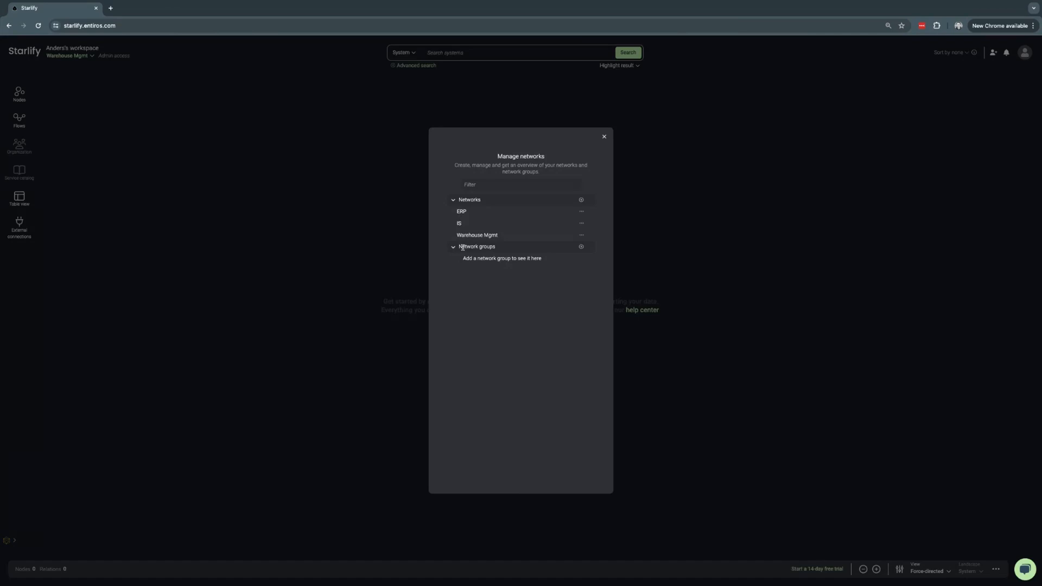
Create a network group named "ALL" and add the ERP, IS and Warehouse Mgmt networks to it.
left_click(581, 247)
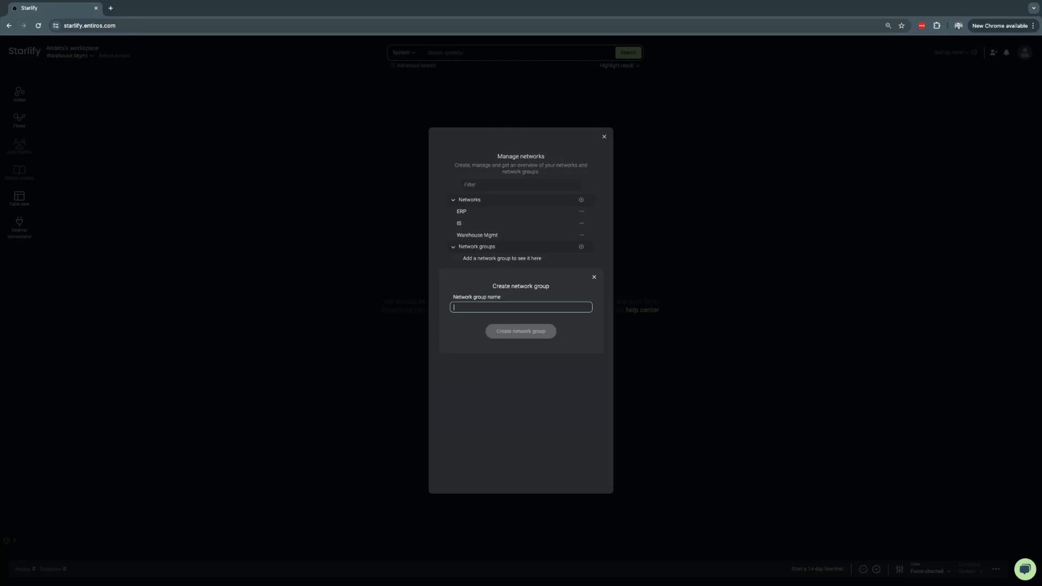
type("ALL")
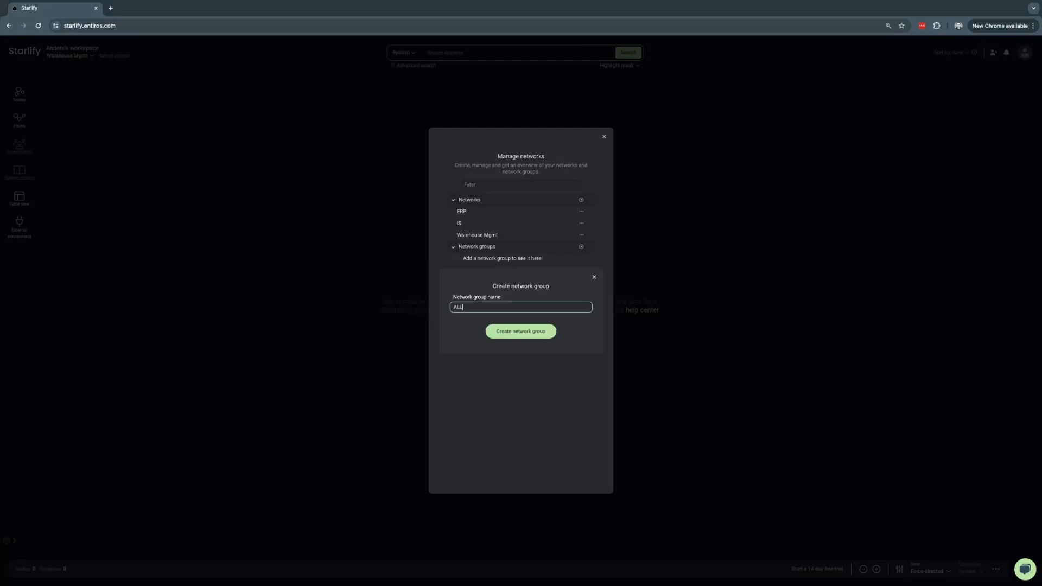
left_click(508, 332)
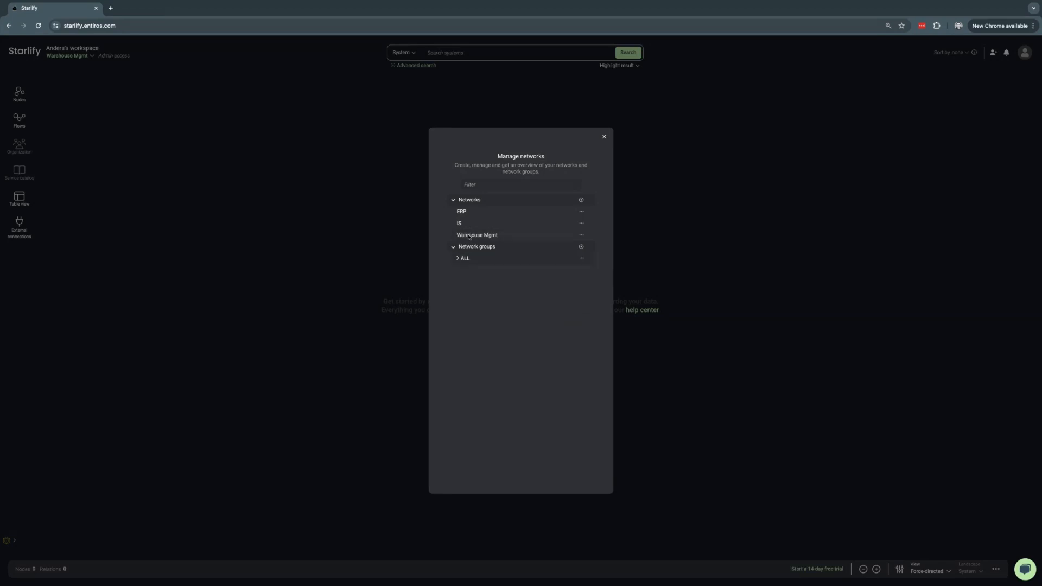
left_click(465, 260)
left_click(604, 136)
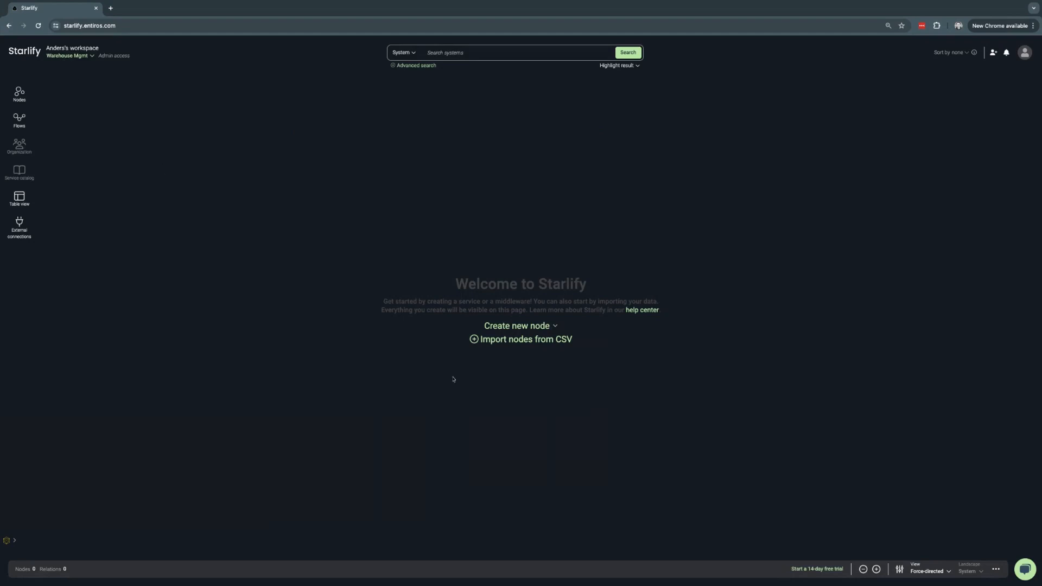
Switch to the ERP network and change the WMS system's network to Warehouse Mgmt.
left_click(91, 56)
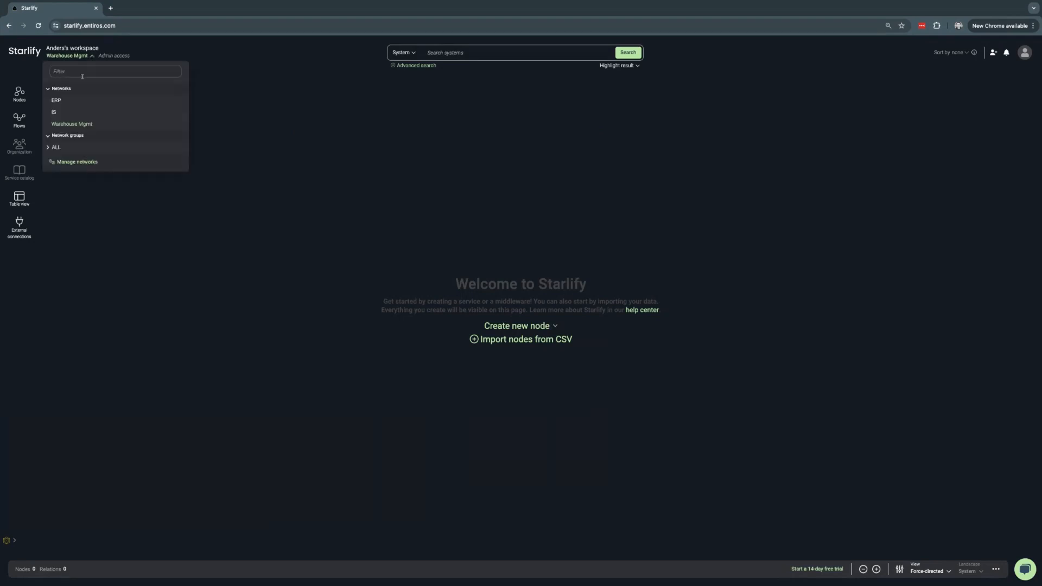
left_click(64, 102)
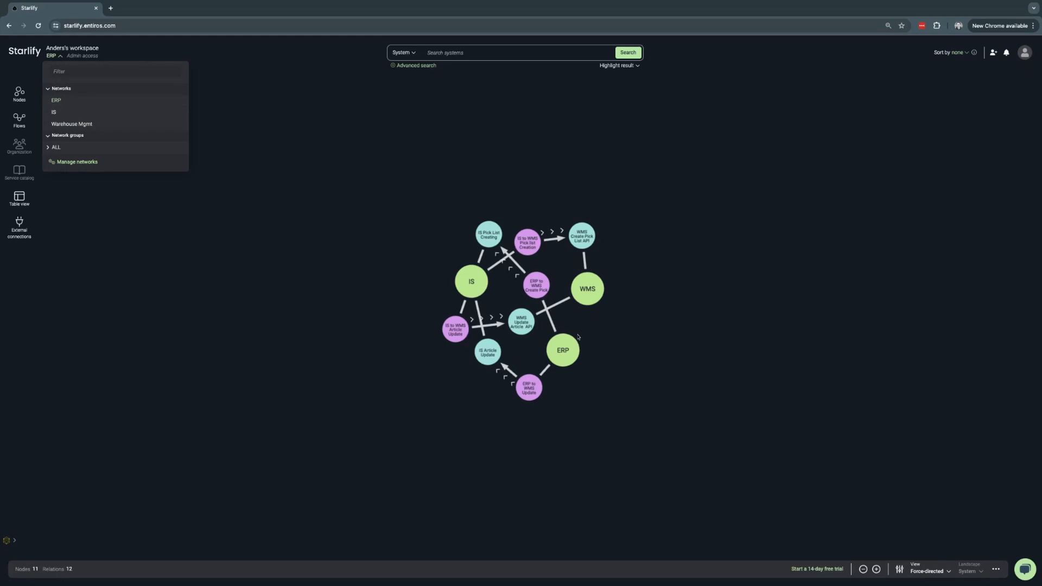
left_click(587, 289)
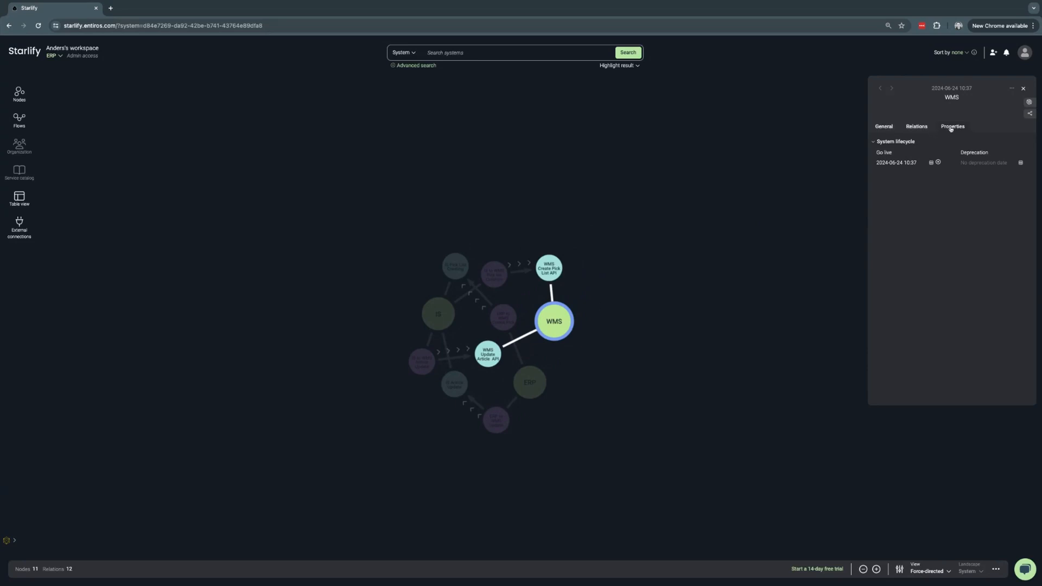
left_click(917, 129)
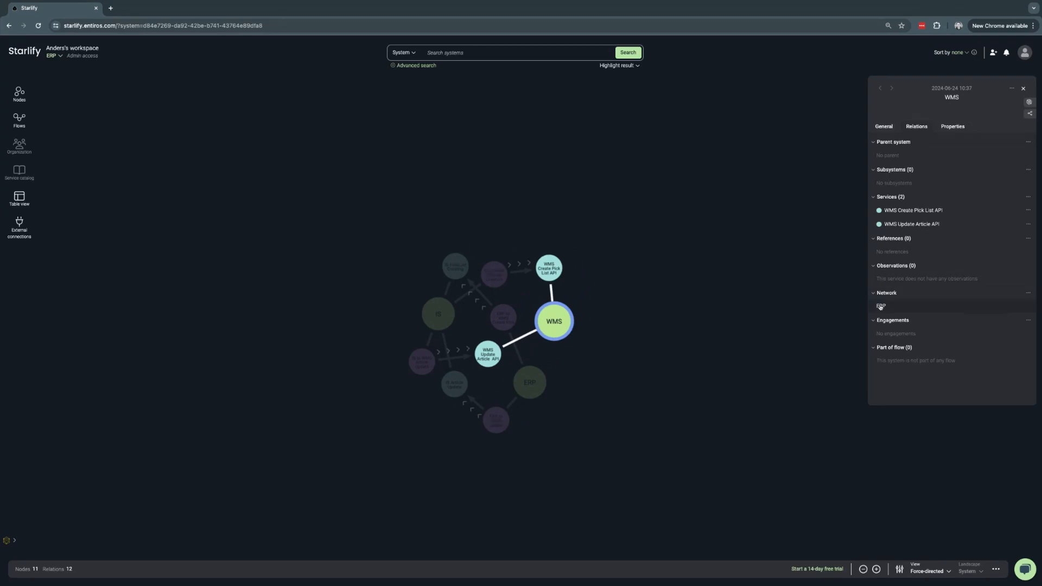
left_click(1028, 293)
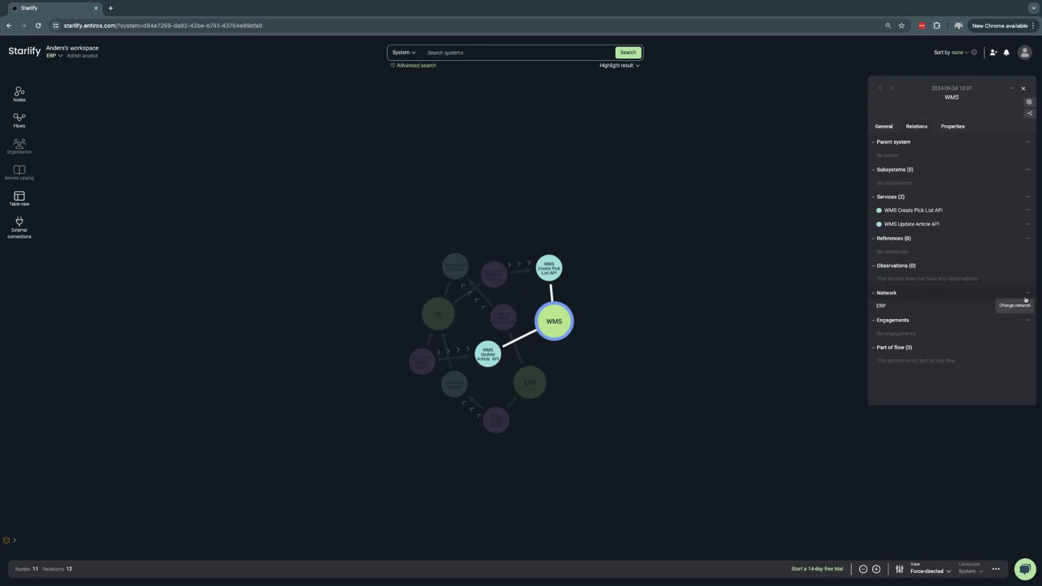
left_click(1016, 307)
left_click(490, 306)
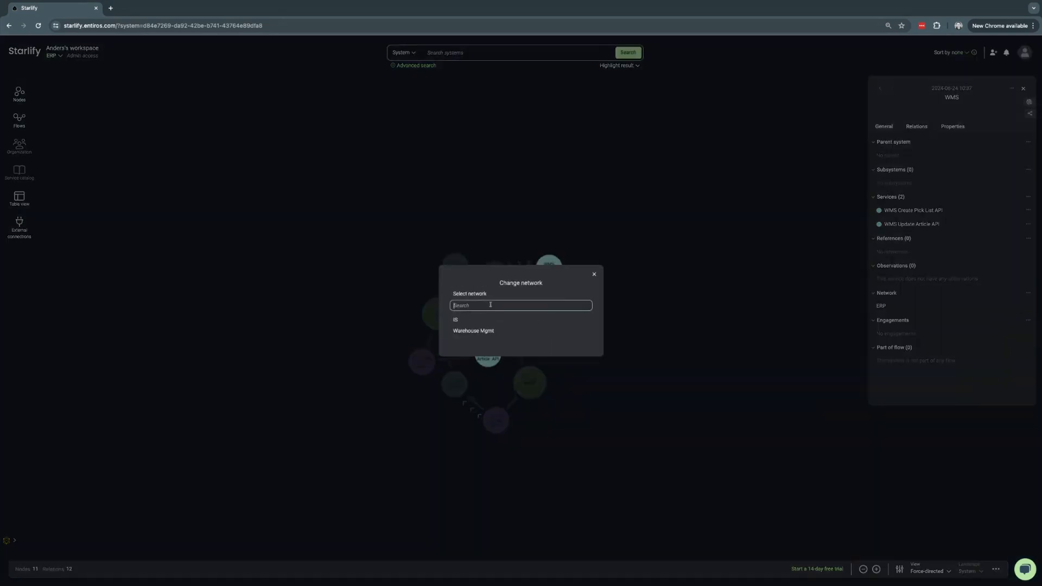
left_click(470, 332)
left_click(515, 332)
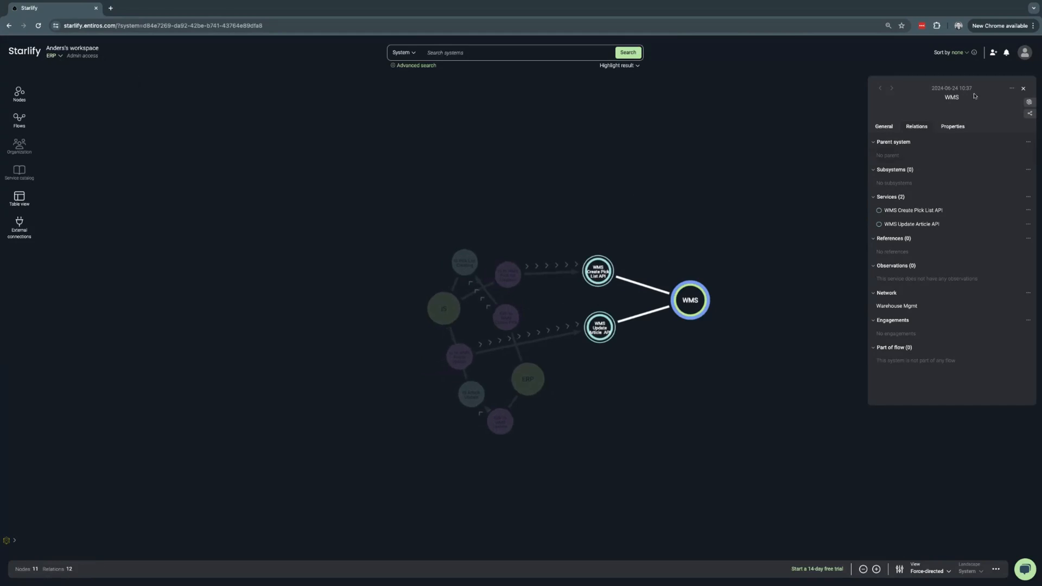
left_click(1023, 89)
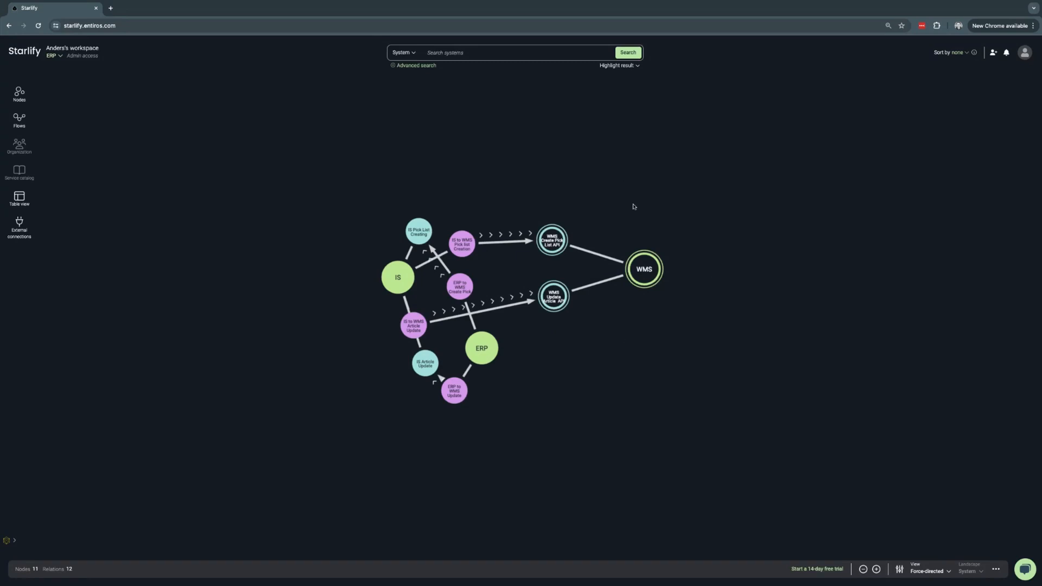
Change the IS system's network from its relations to the IS network.
left_click(398, 277)
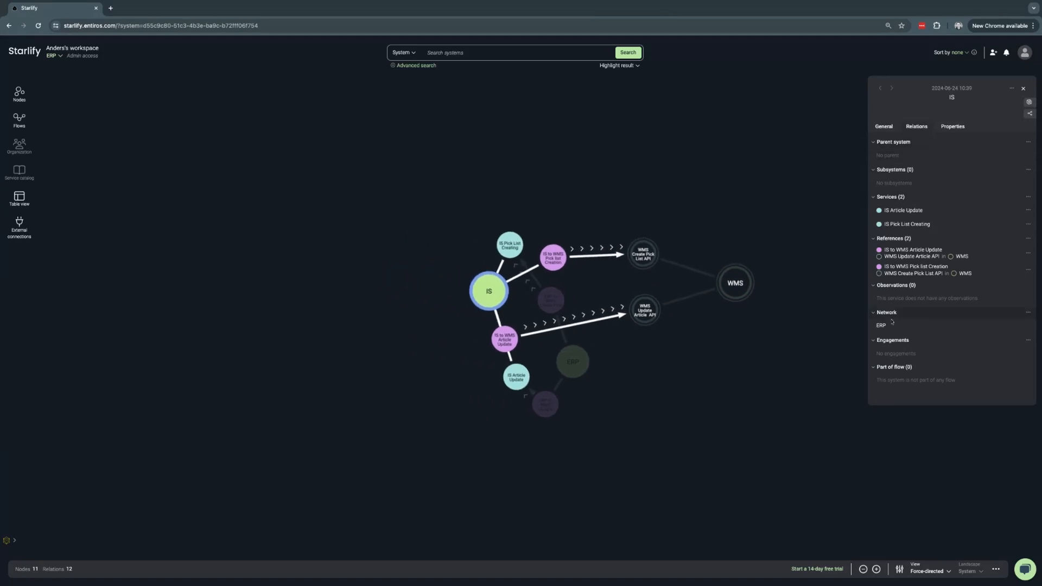
left_click(1028, 312)
left_click(1014, 326)
left_click(482, 308)
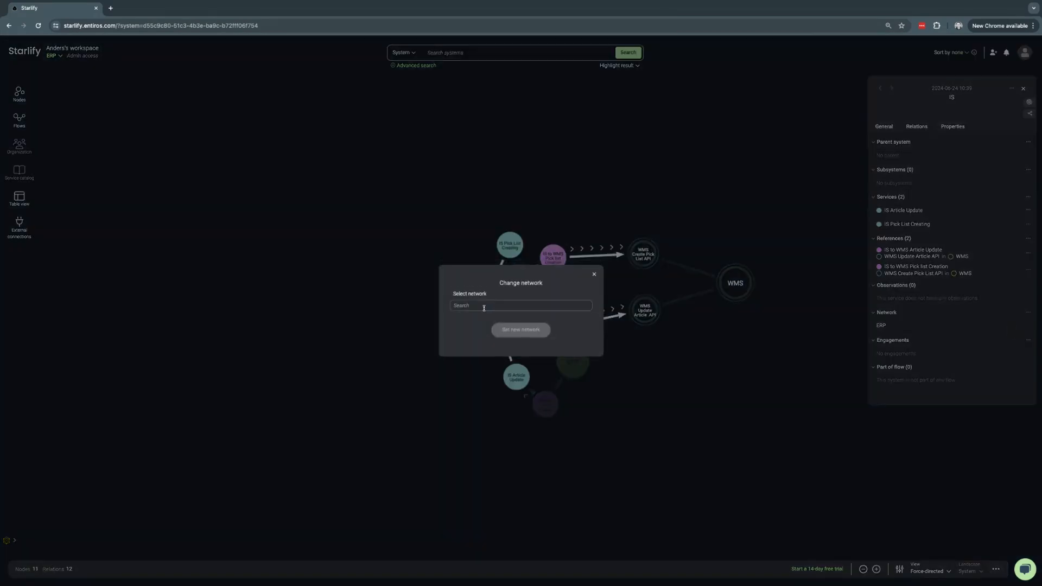
type("IS")
left_click(475, 320)
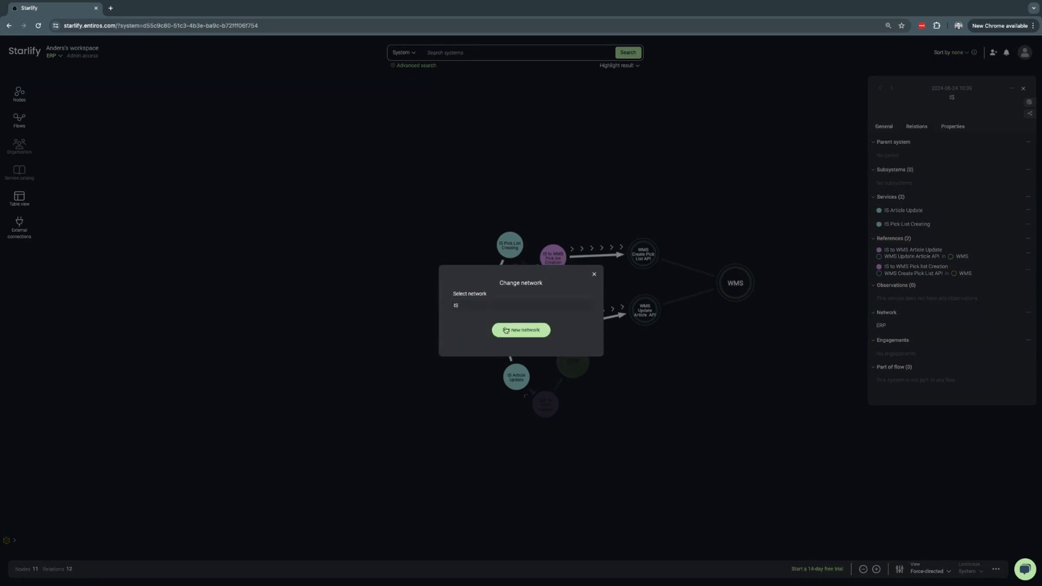
left_click(521, 330)
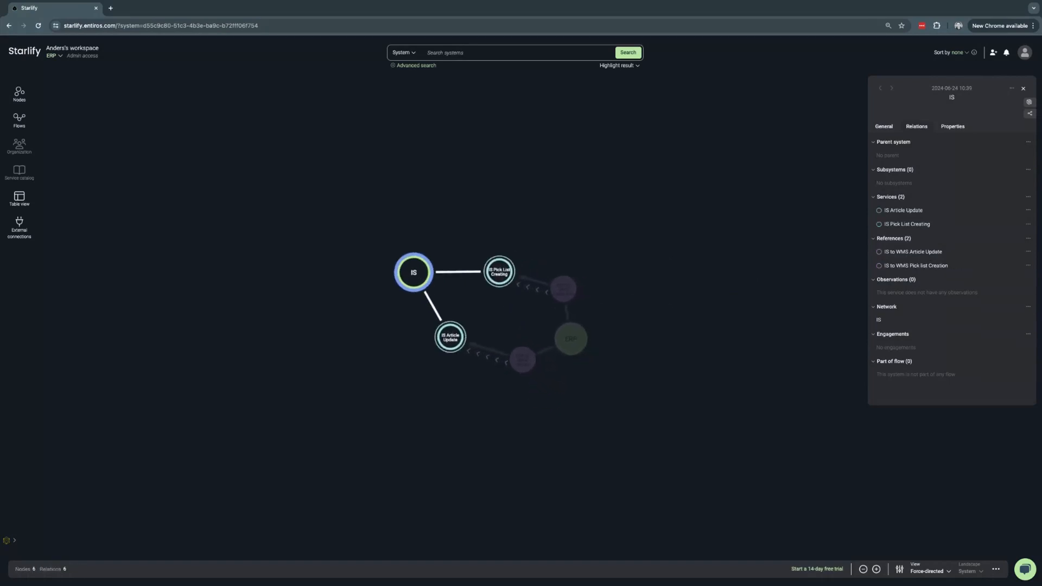
left_click(1023, 89)
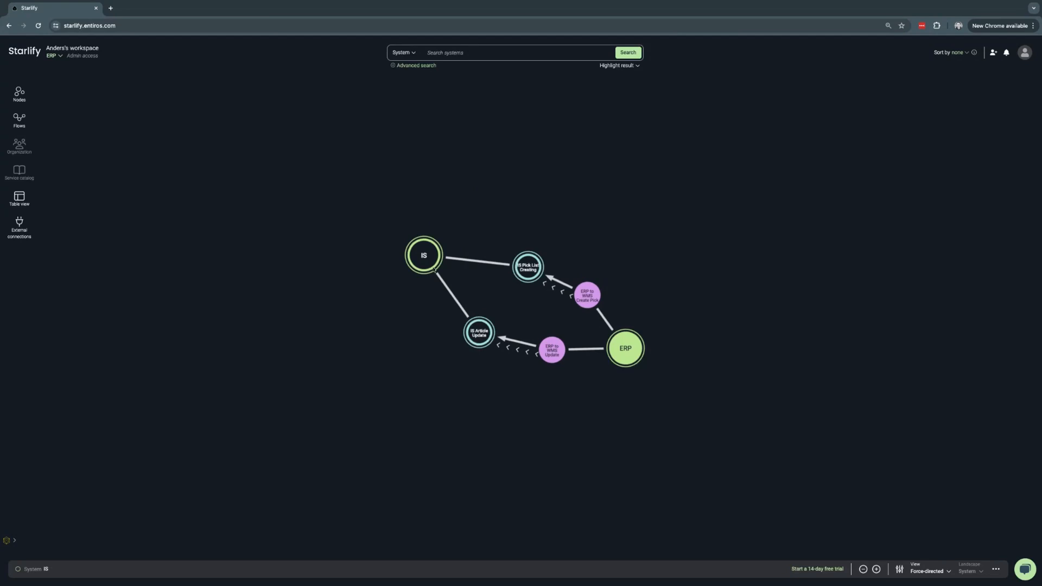
Switch to the ALL network group by way of the Warehouse Mgmt network, and sort its graph by network.
left_click(60, 57)
left_click(71, 123)
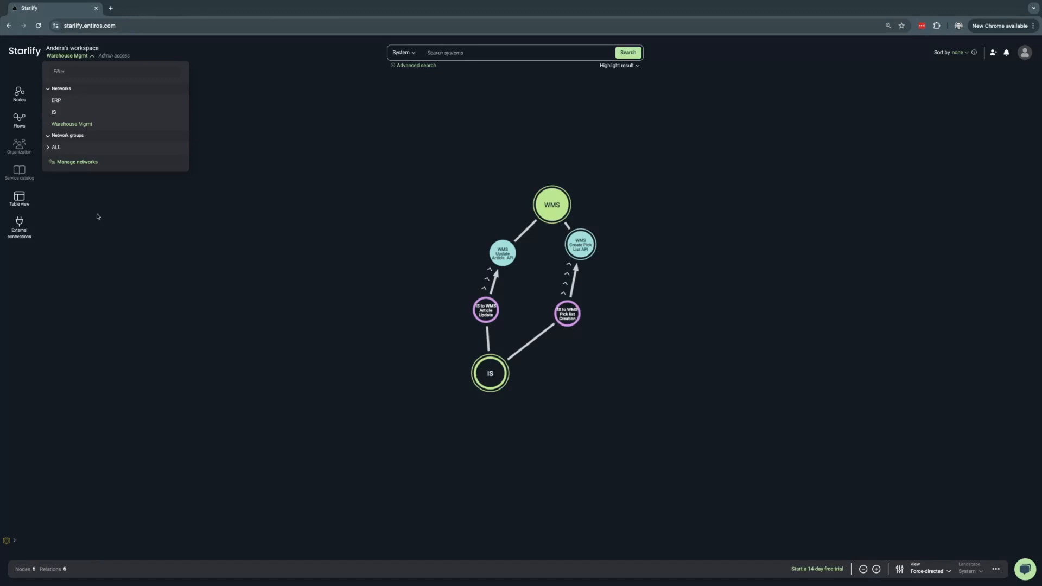
left_click(60, 150)
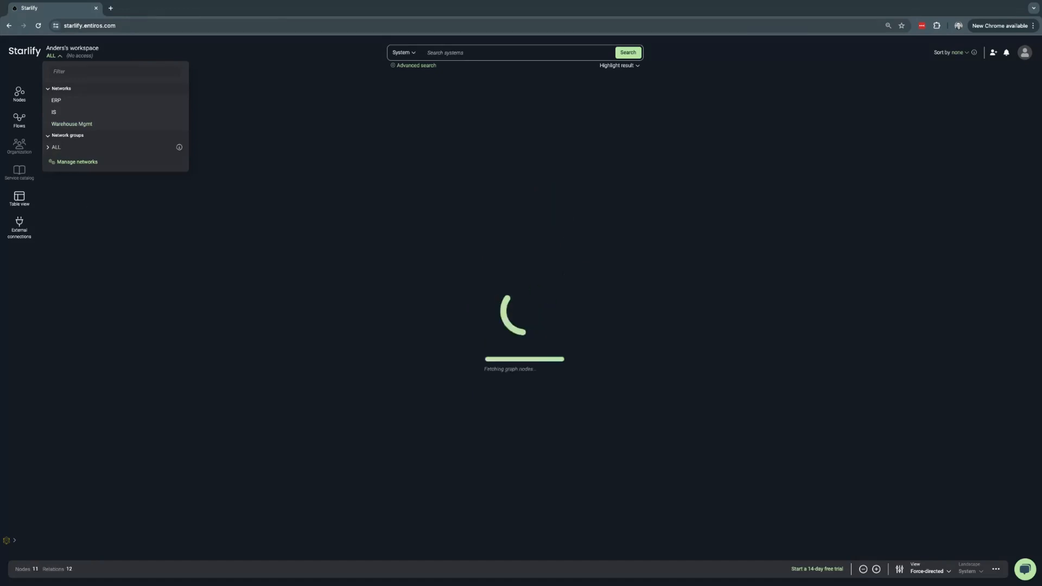
key("super+r")
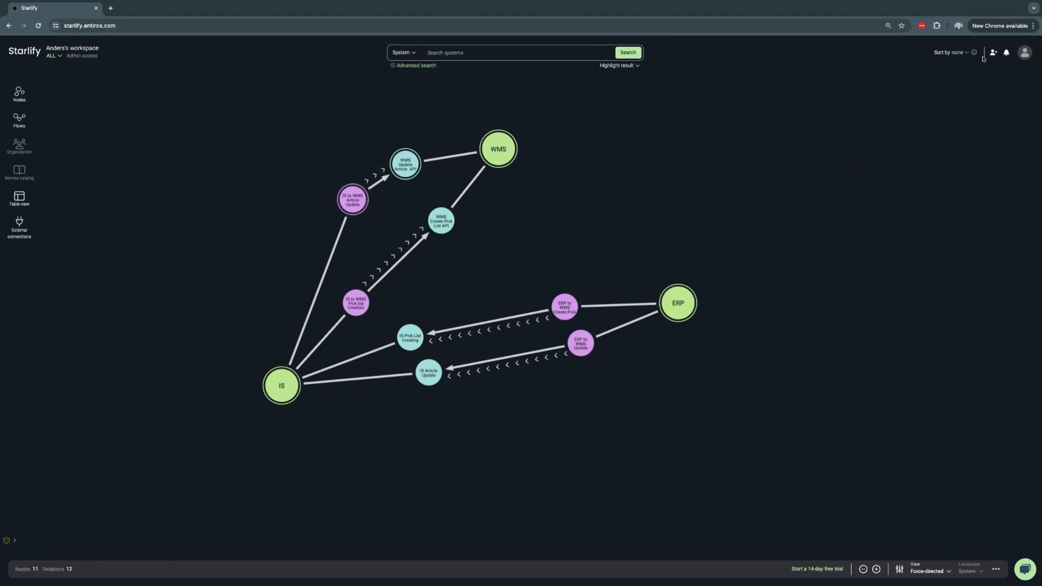
left_click(954, 55)
left_click(948, 66)
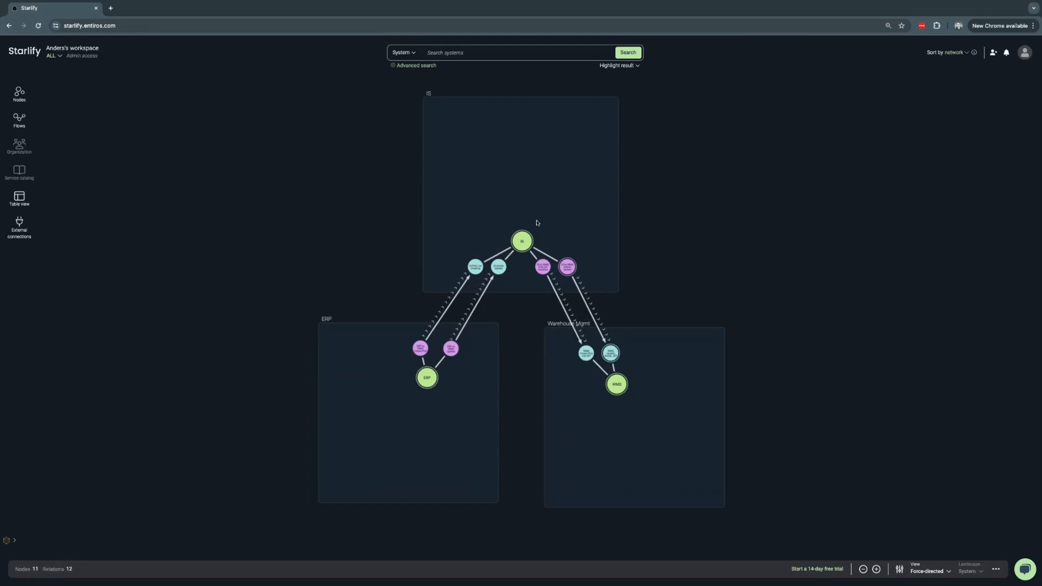
Hide the references and services in the graph to see only the systems, and show them again.
left_click(900, 568)
left_click(890, 496)
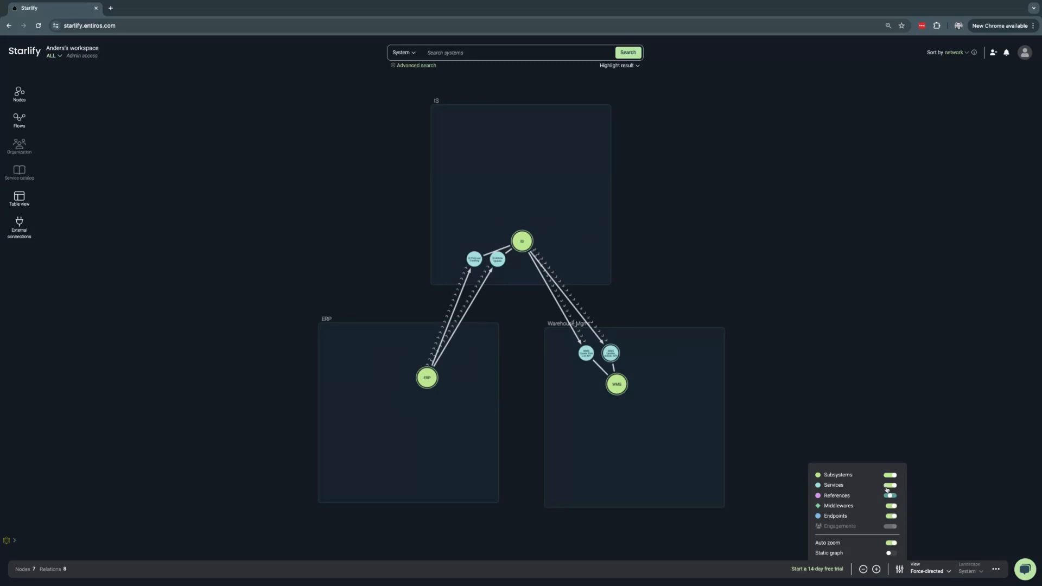
left_click(889, 485)
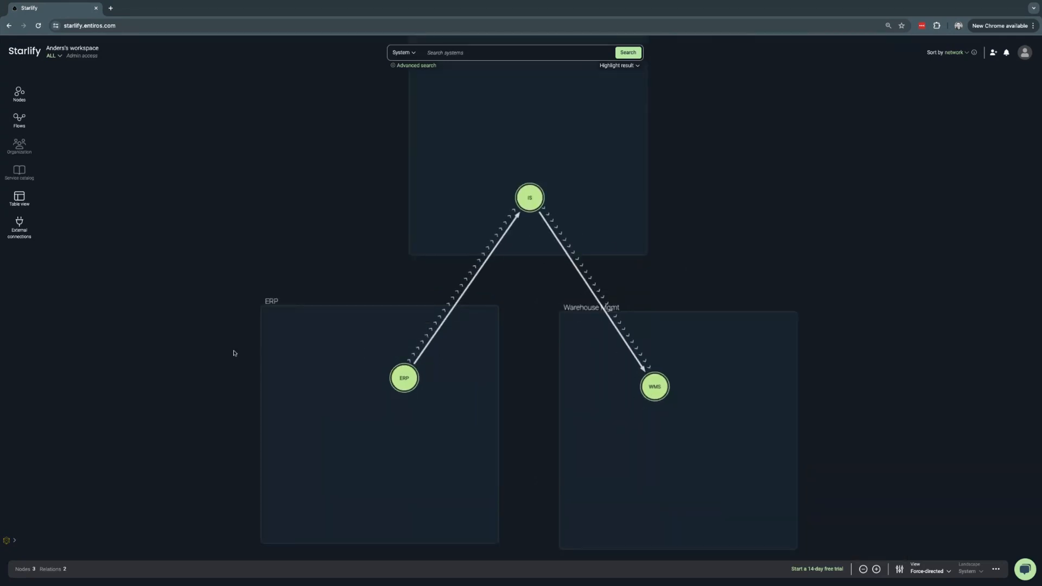
left_click(901, 570)
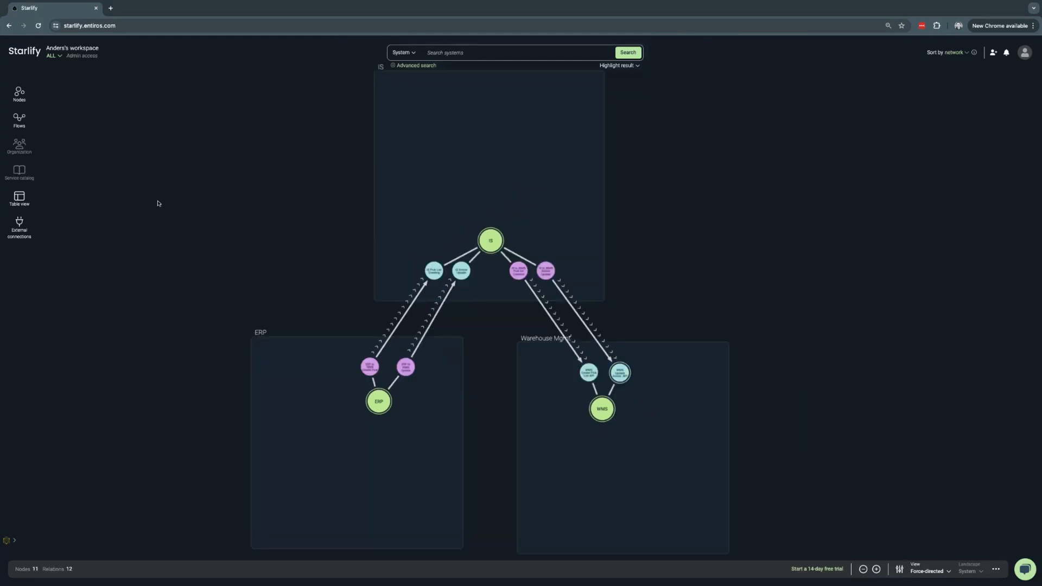
Create a flow named "Pick List Creation" with ERP as its parent network.
left_click(18, 120)
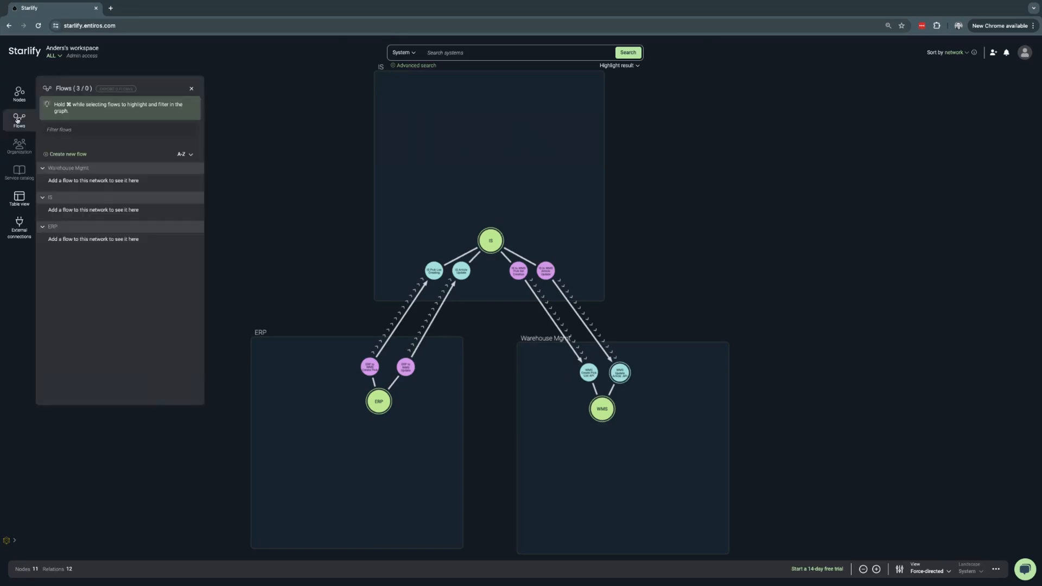
left_click(77, 155)
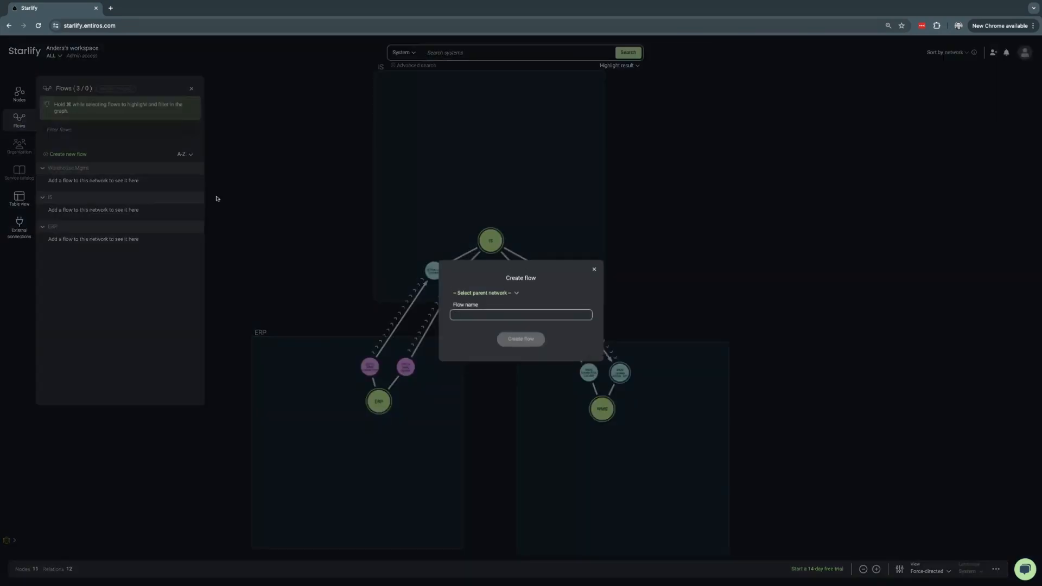
left_click(515, 293)
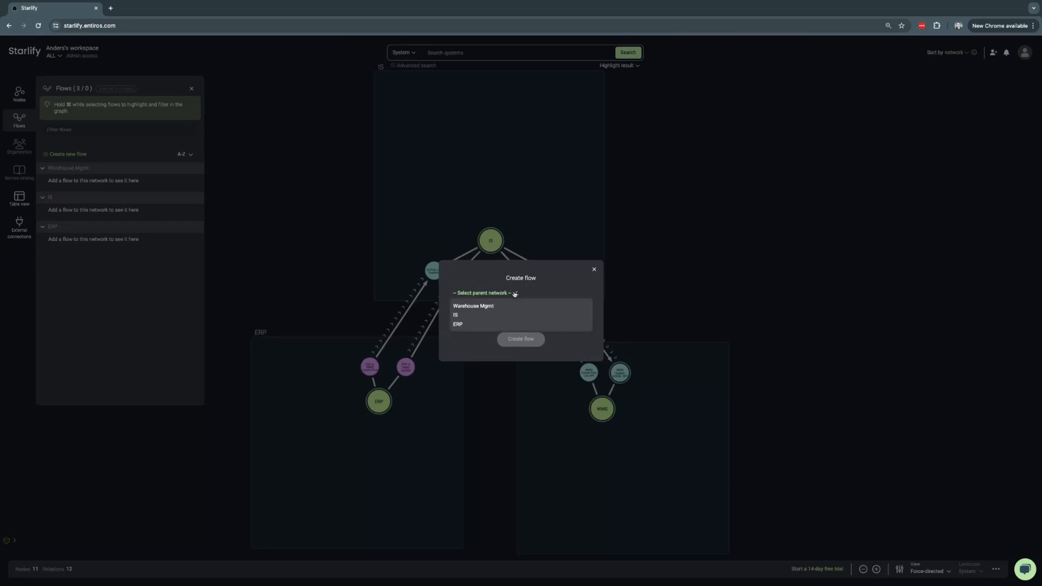
left_click(459, 325)
left_click(499, 316)
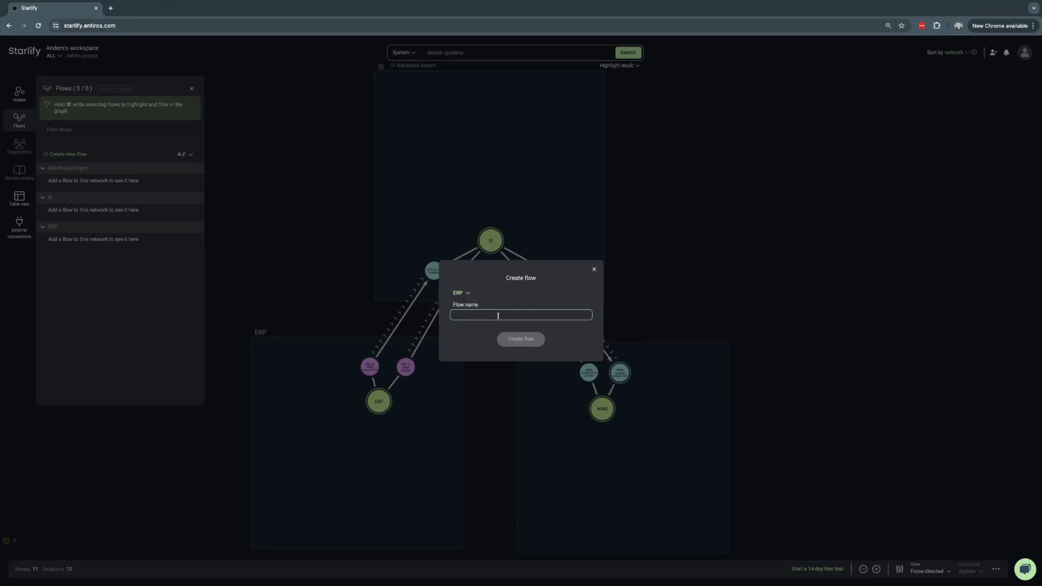
type("Pick List ")
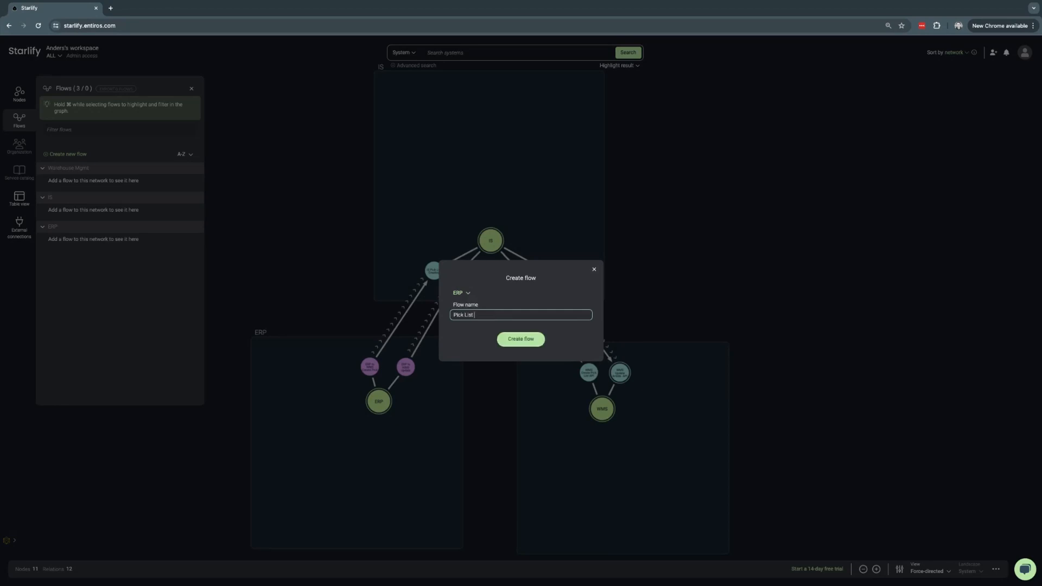
type("Creation")
left_click(538, 343)
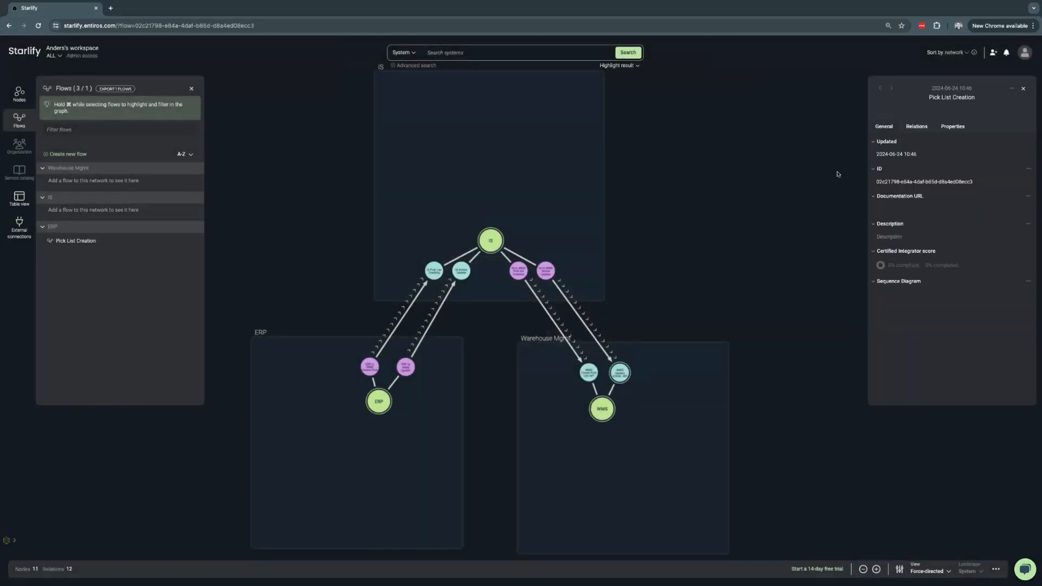
Add ERP as the source and WMS as the target in the Pick List Creation flow's relations.
left_click(919, 127)
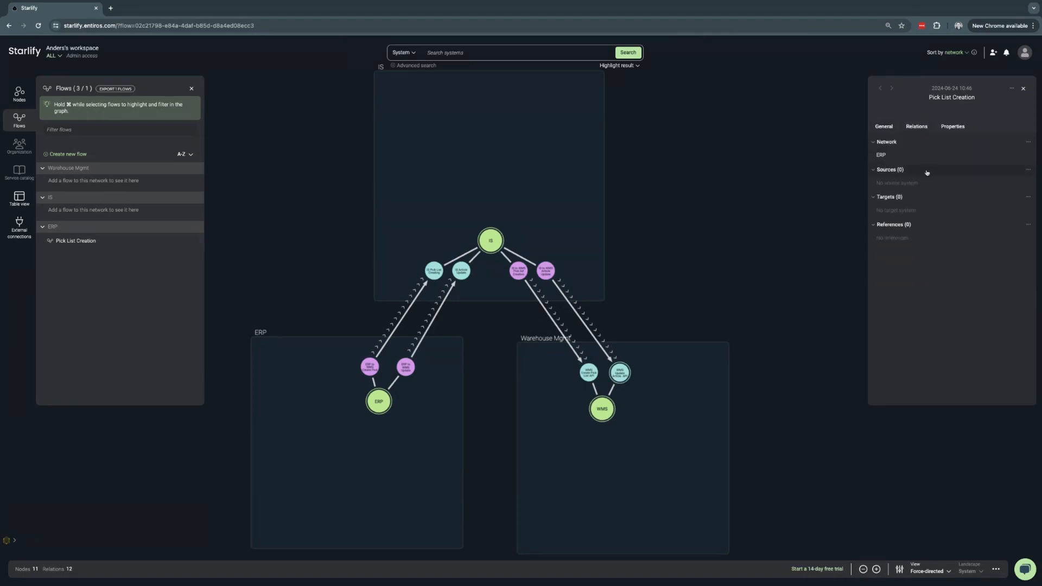
left_click(1029, 171)
left_click(1013, 184)
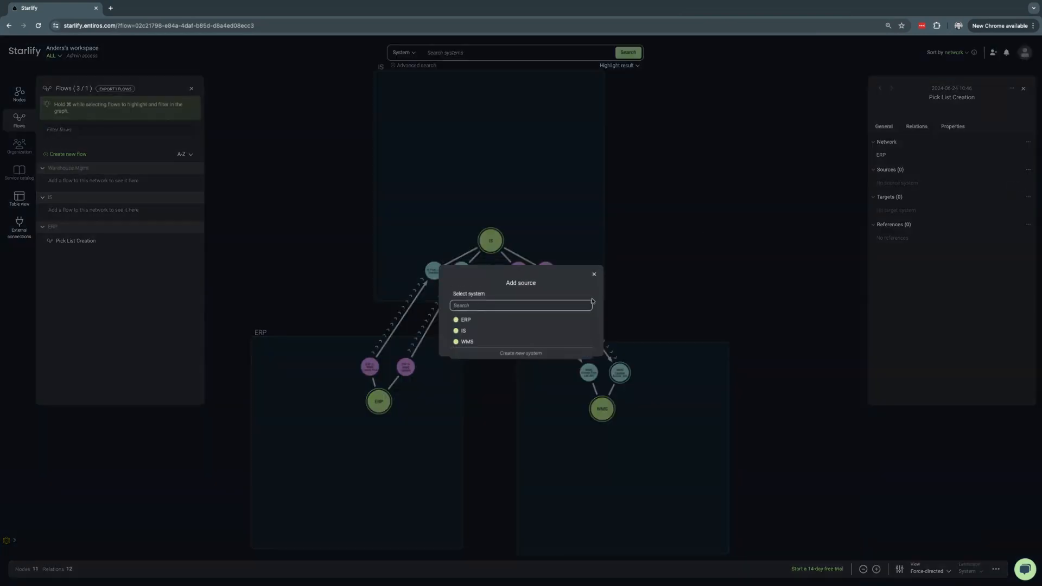
left_click(513, 319)
left_click(514, 329)
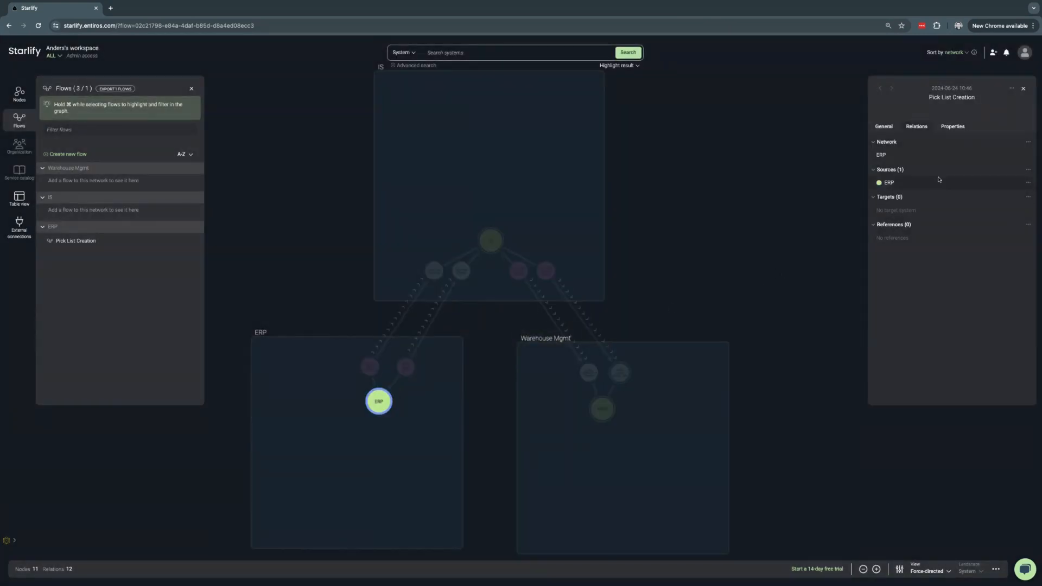
left_click(1020, 211)
left_click(480, 342)
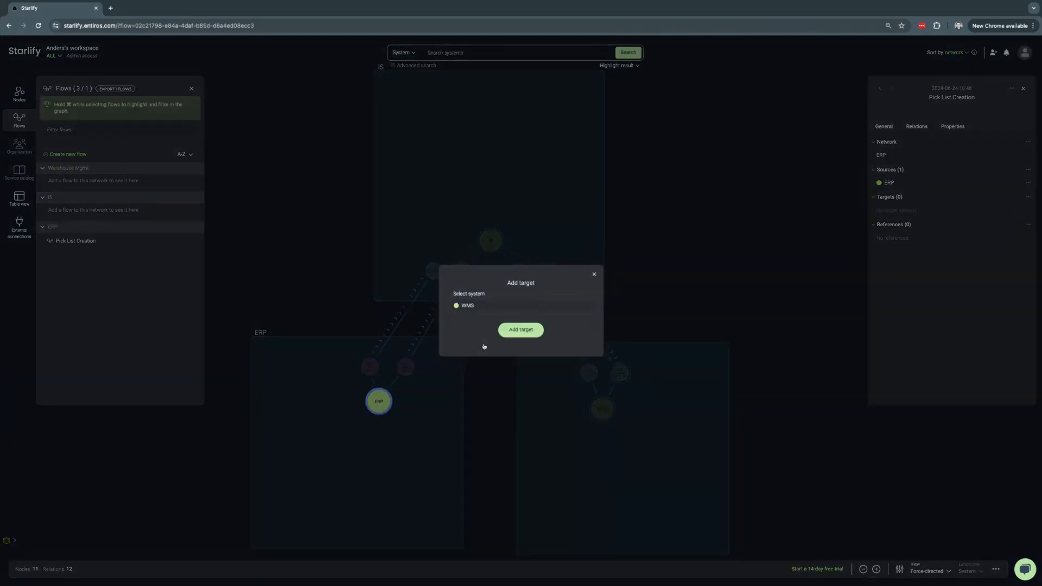
left_click(528, 330)
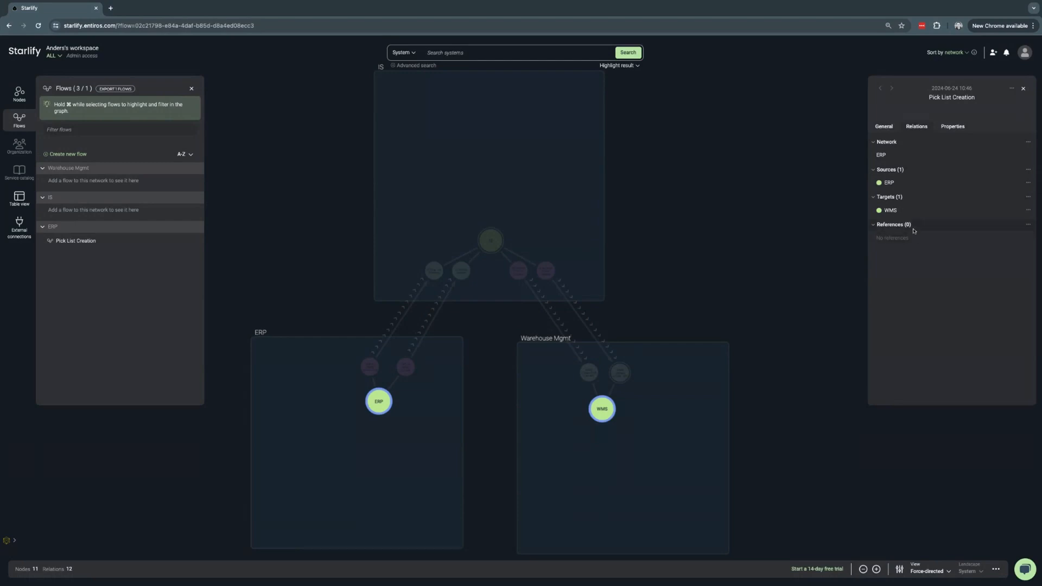
Add the references "ERP to WMS Create Pick List" and "IS to WMS Pick list Creation" to the Pick List Creation flow, in that order.
left_click(1027, 227)
left_click(1009, 242)
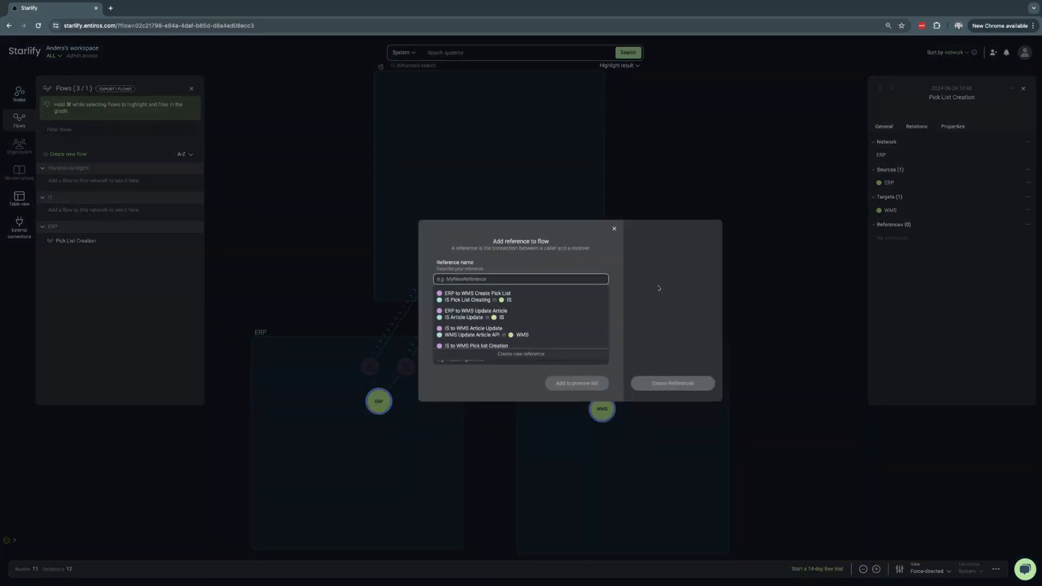
left_click(456, 301)
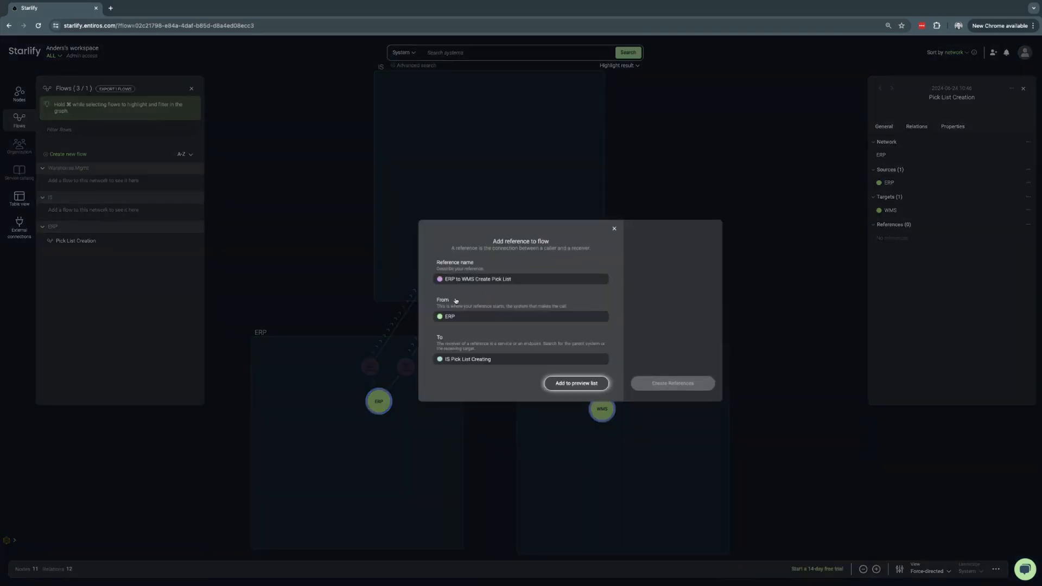
left_click(564, 384)
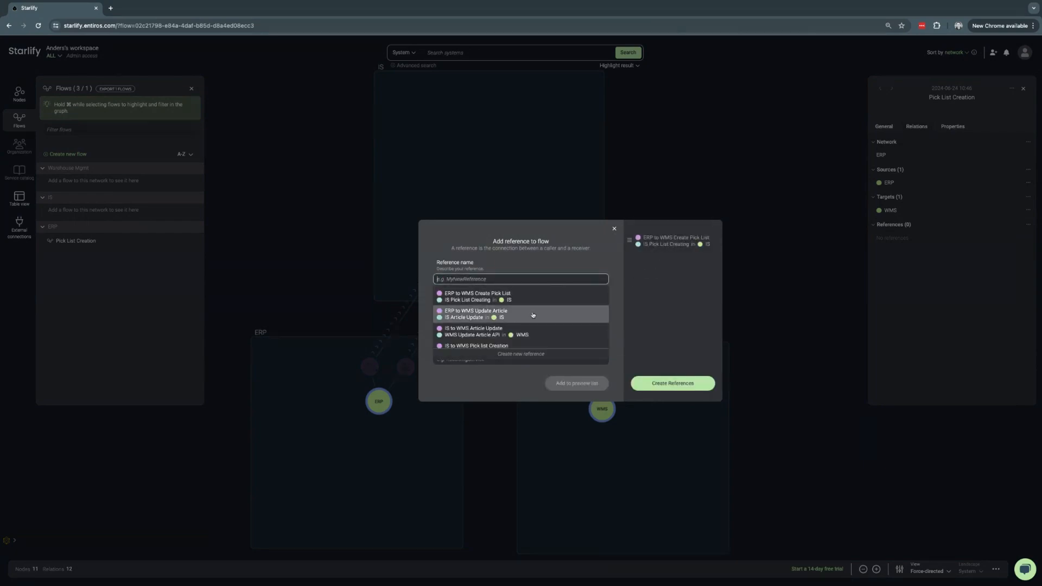
scroll(520, 326, "down", 2)
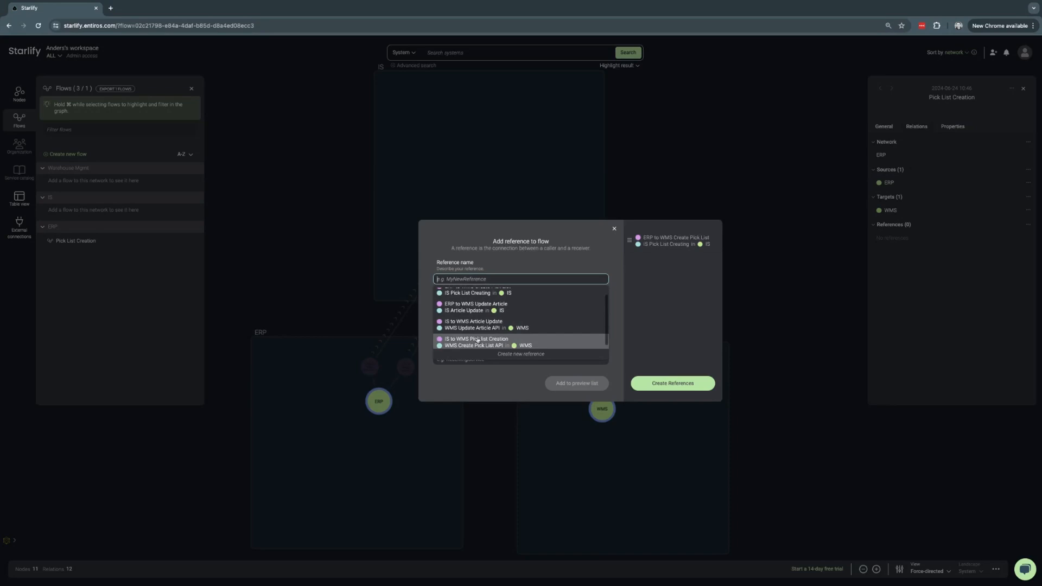
left_click(476, 340)
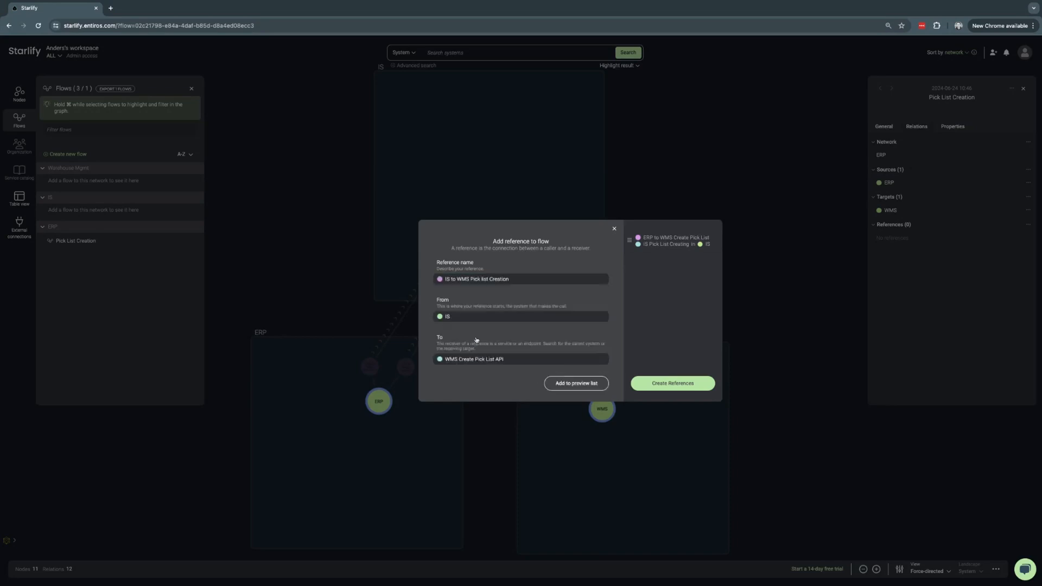
left_click(583, 385)
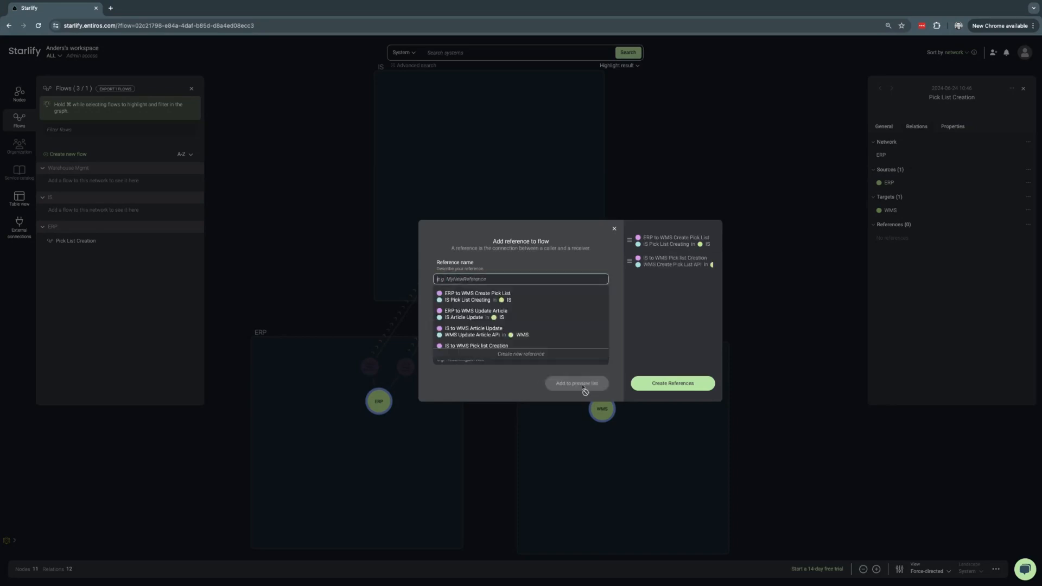
left_click(662, 384)
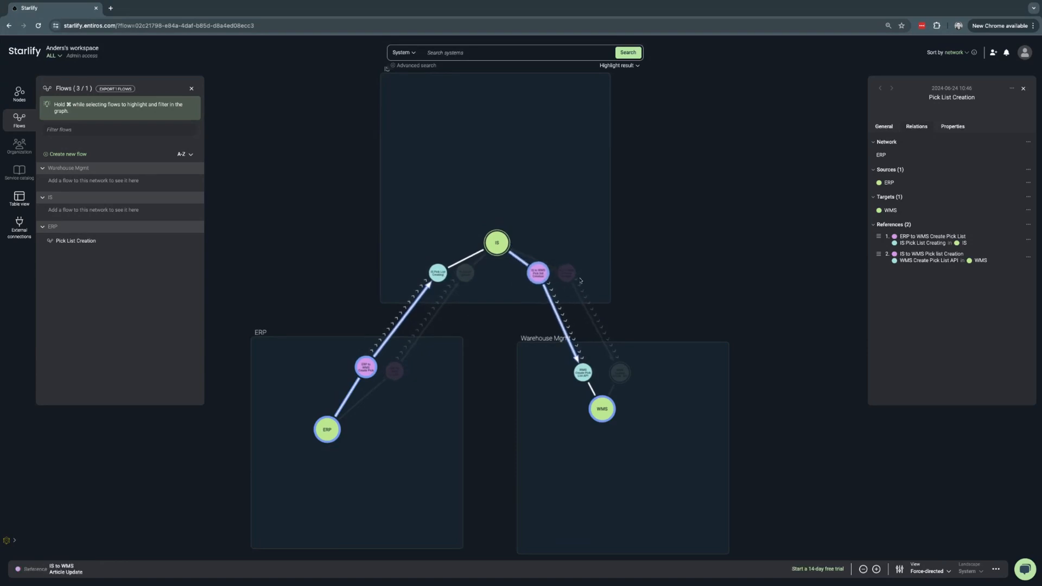
Close the Pick List Creation flow, reopen it to view its highlighted path in the graph, and return to the full graph.
left_click(1024, 89)
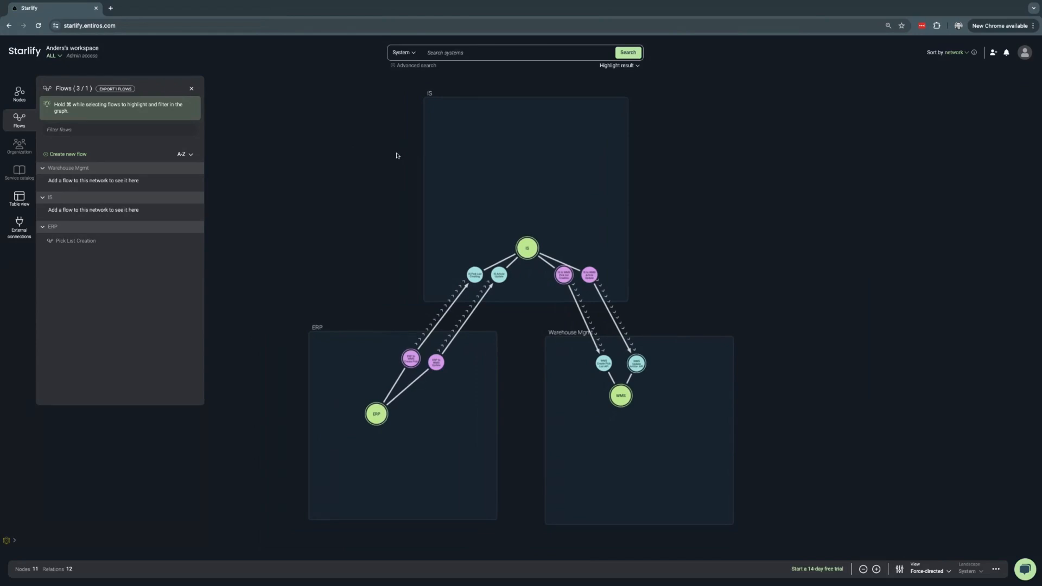
left_click(68, 240)
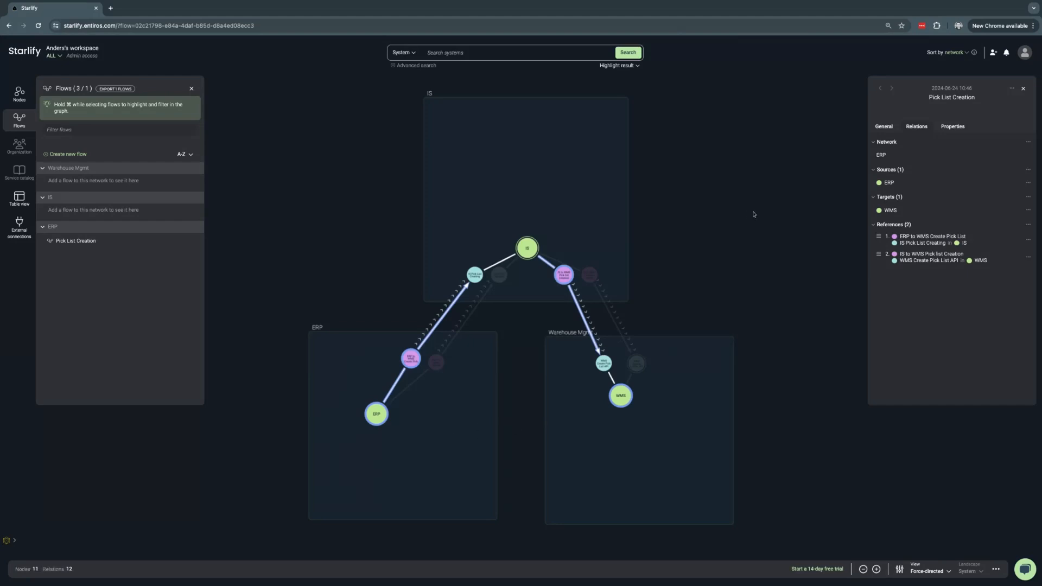
left_click(866, 177)
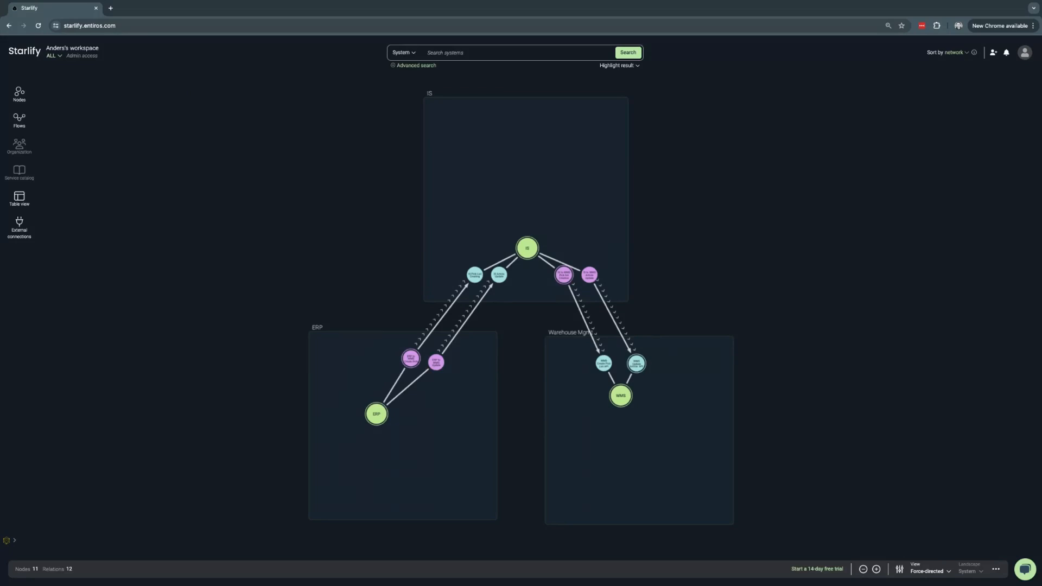
left_click(499, 276)
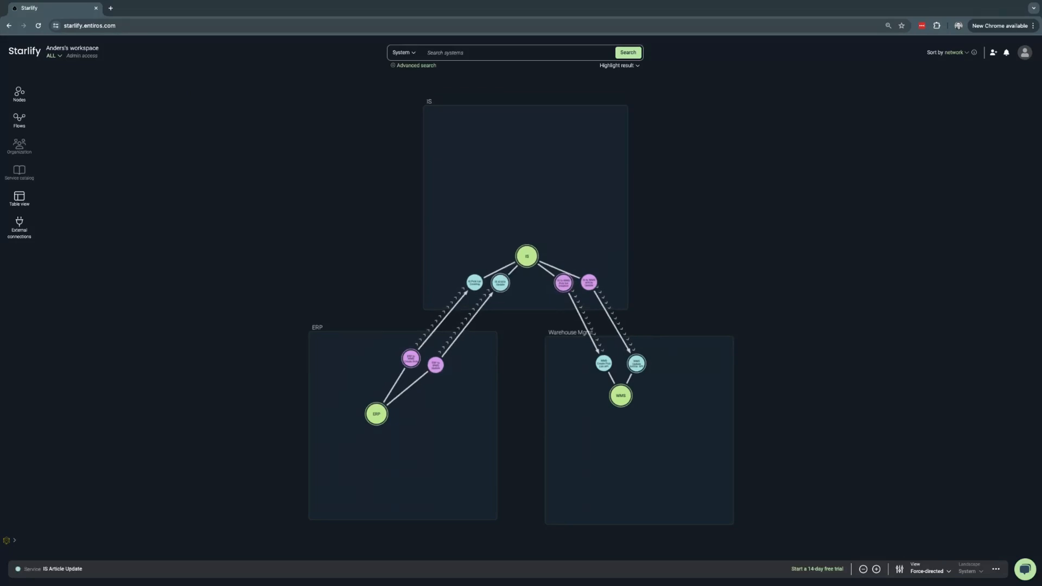